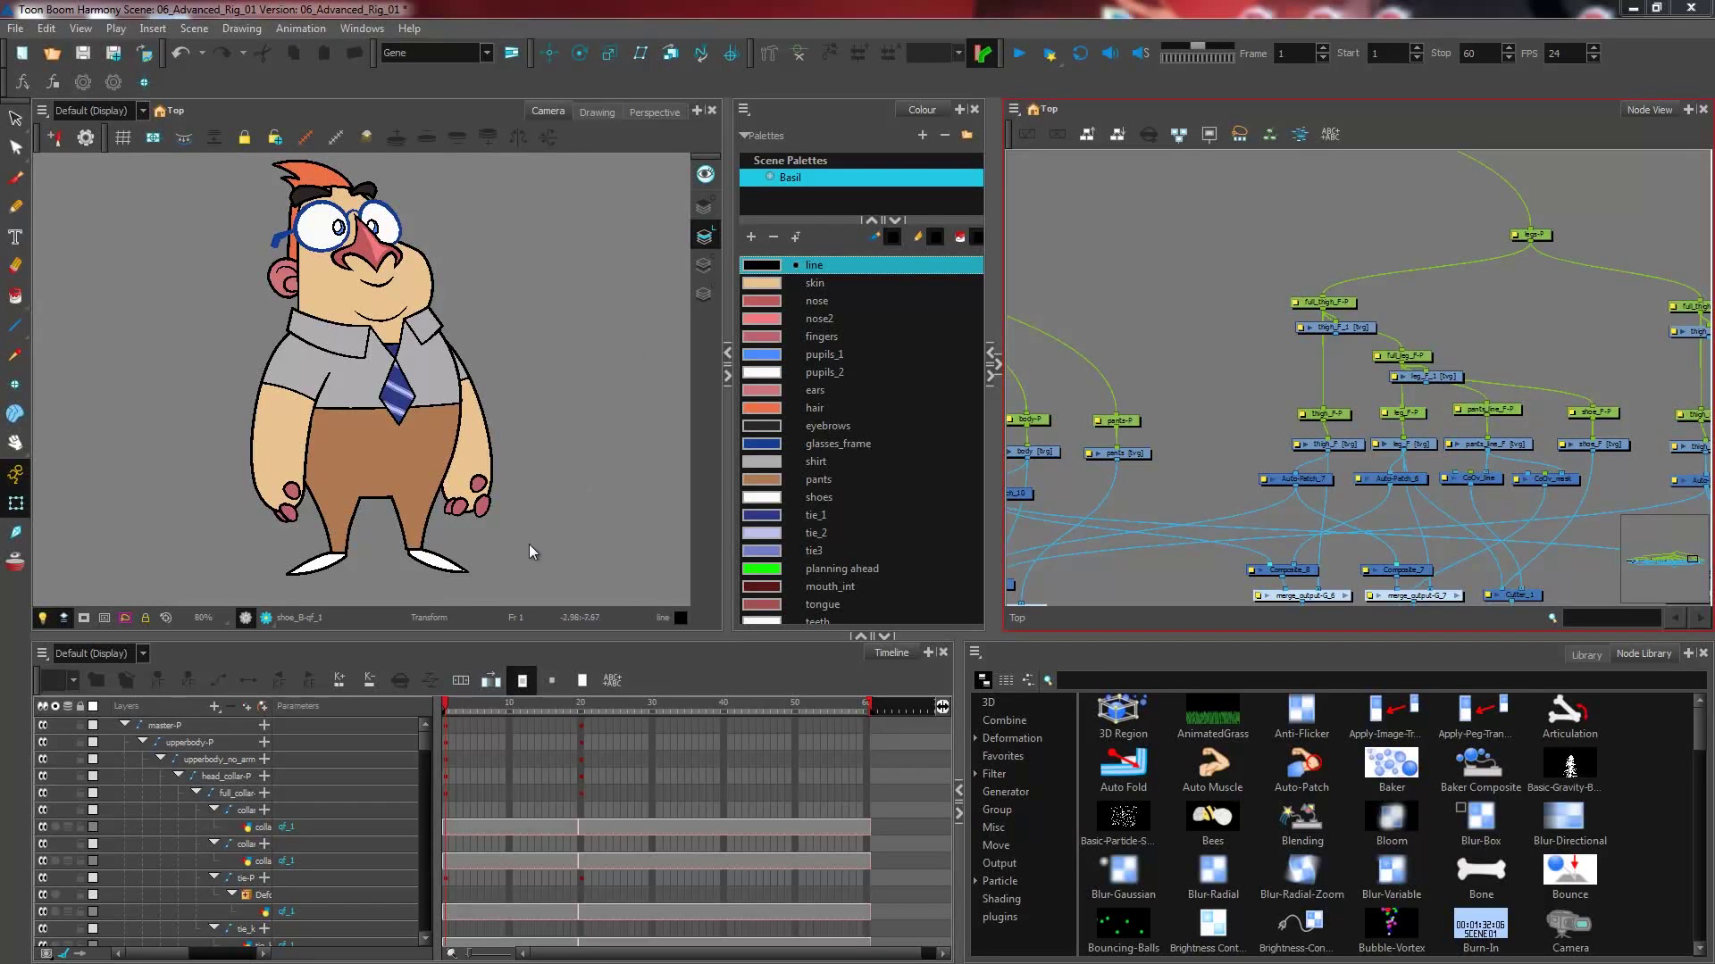
- Locate the character's rightmost shoe in the node network and select its peg, shoe_B-P
{"action": "key", "text": "space"}
{"action": "left_click_drag", "start_coordinate": [490, 579], "coordinate": [499, 497]}
{"action": "key", "text": "2"}
{"action": "left_click", "coordinate": [470, 498]}
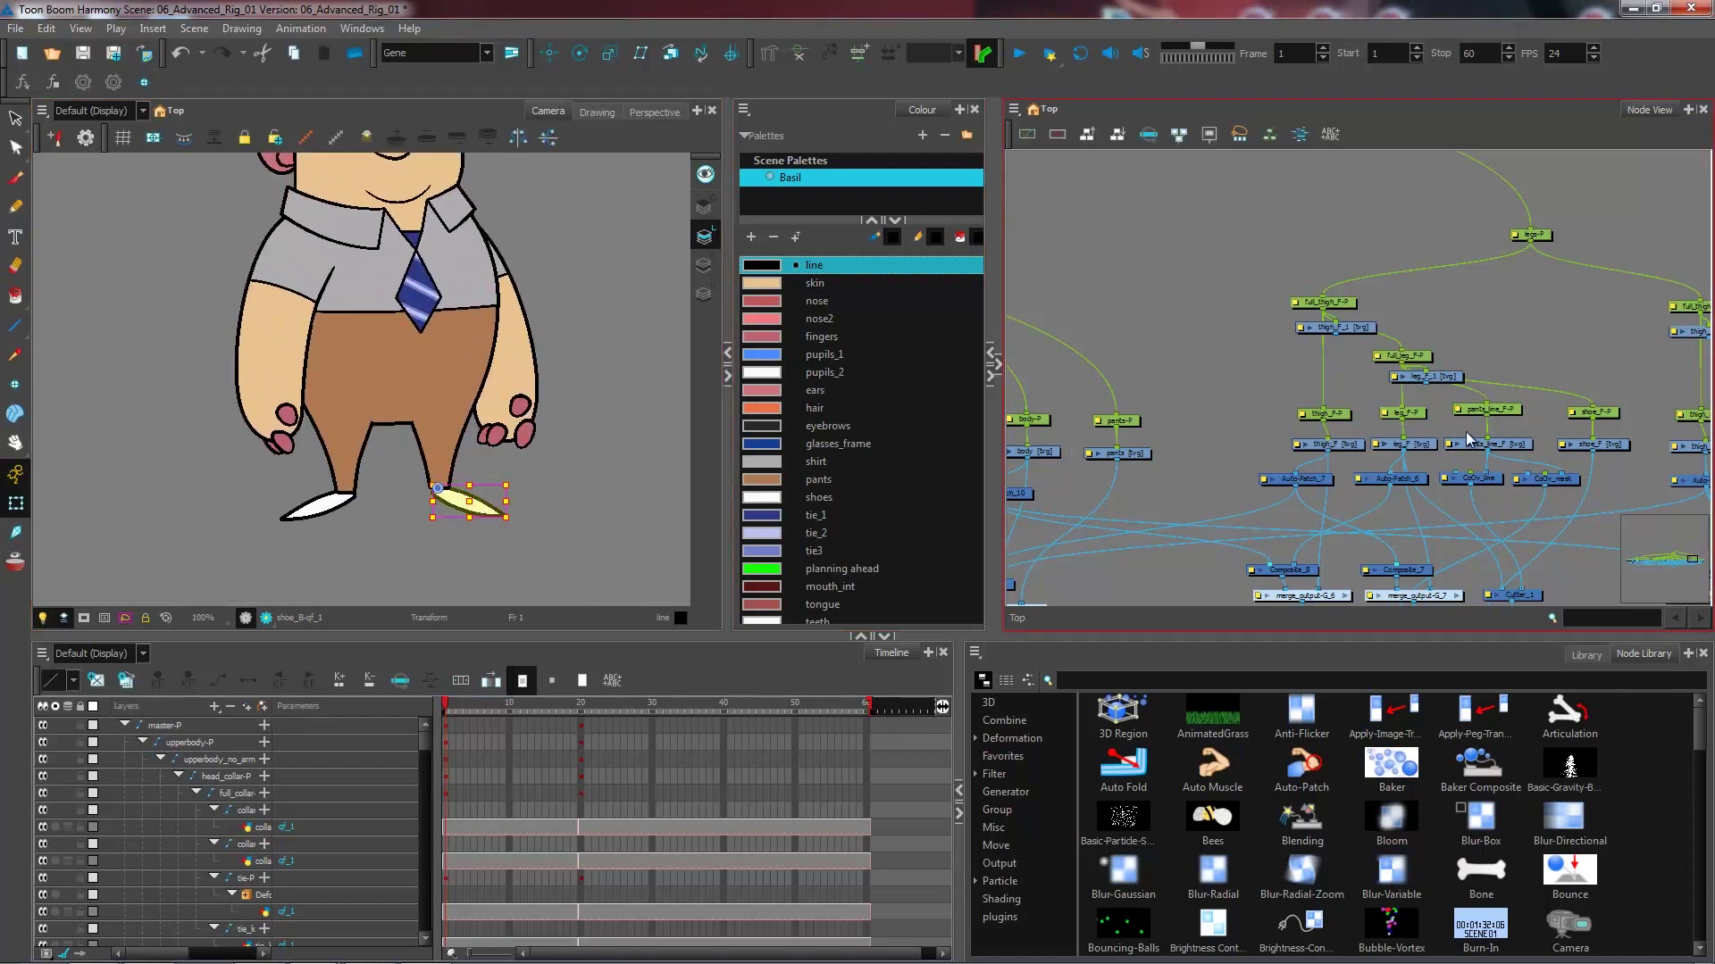
{"action": "key", "text": "o"}
{"action": "left_click_drag", "start_coordinate": [1397, 406], "coordinate": [1306, 398]}
{"action": "scroll", "coordinate": [1330, 397], "scroll_direction": "up", "scroll_amount": 1}
{"action": "left_click", "coordinate": [1352, 448]}
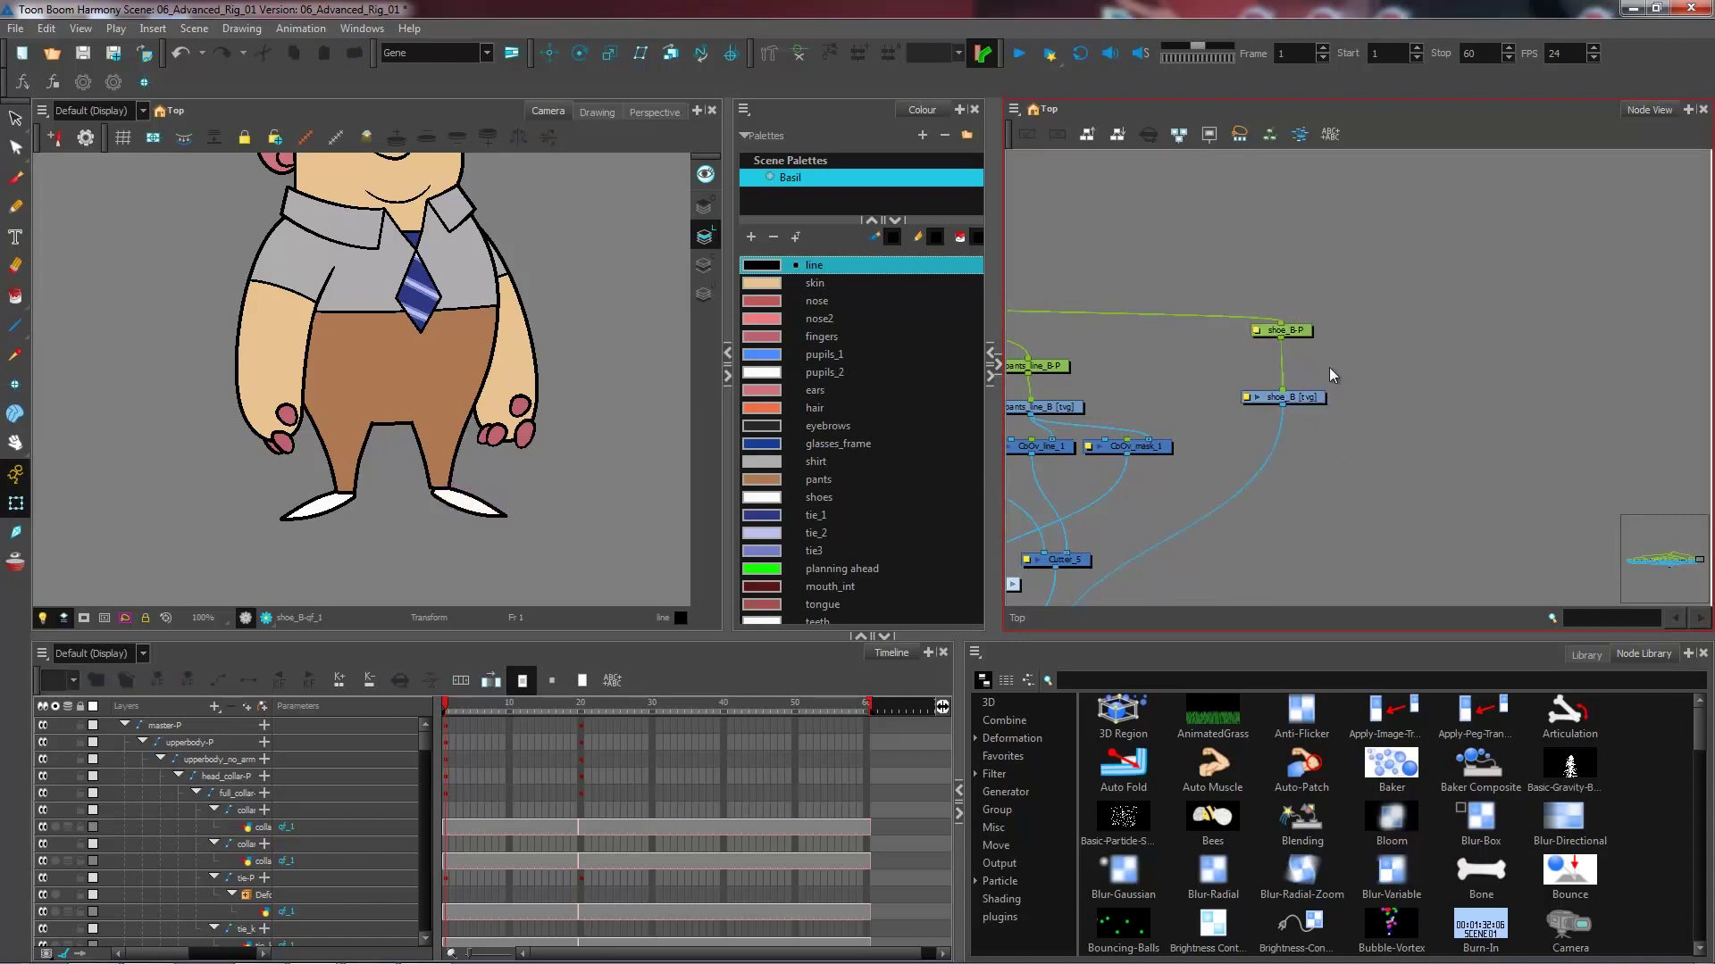
{"action": "left_click", "coordinate": [1299, 329]}
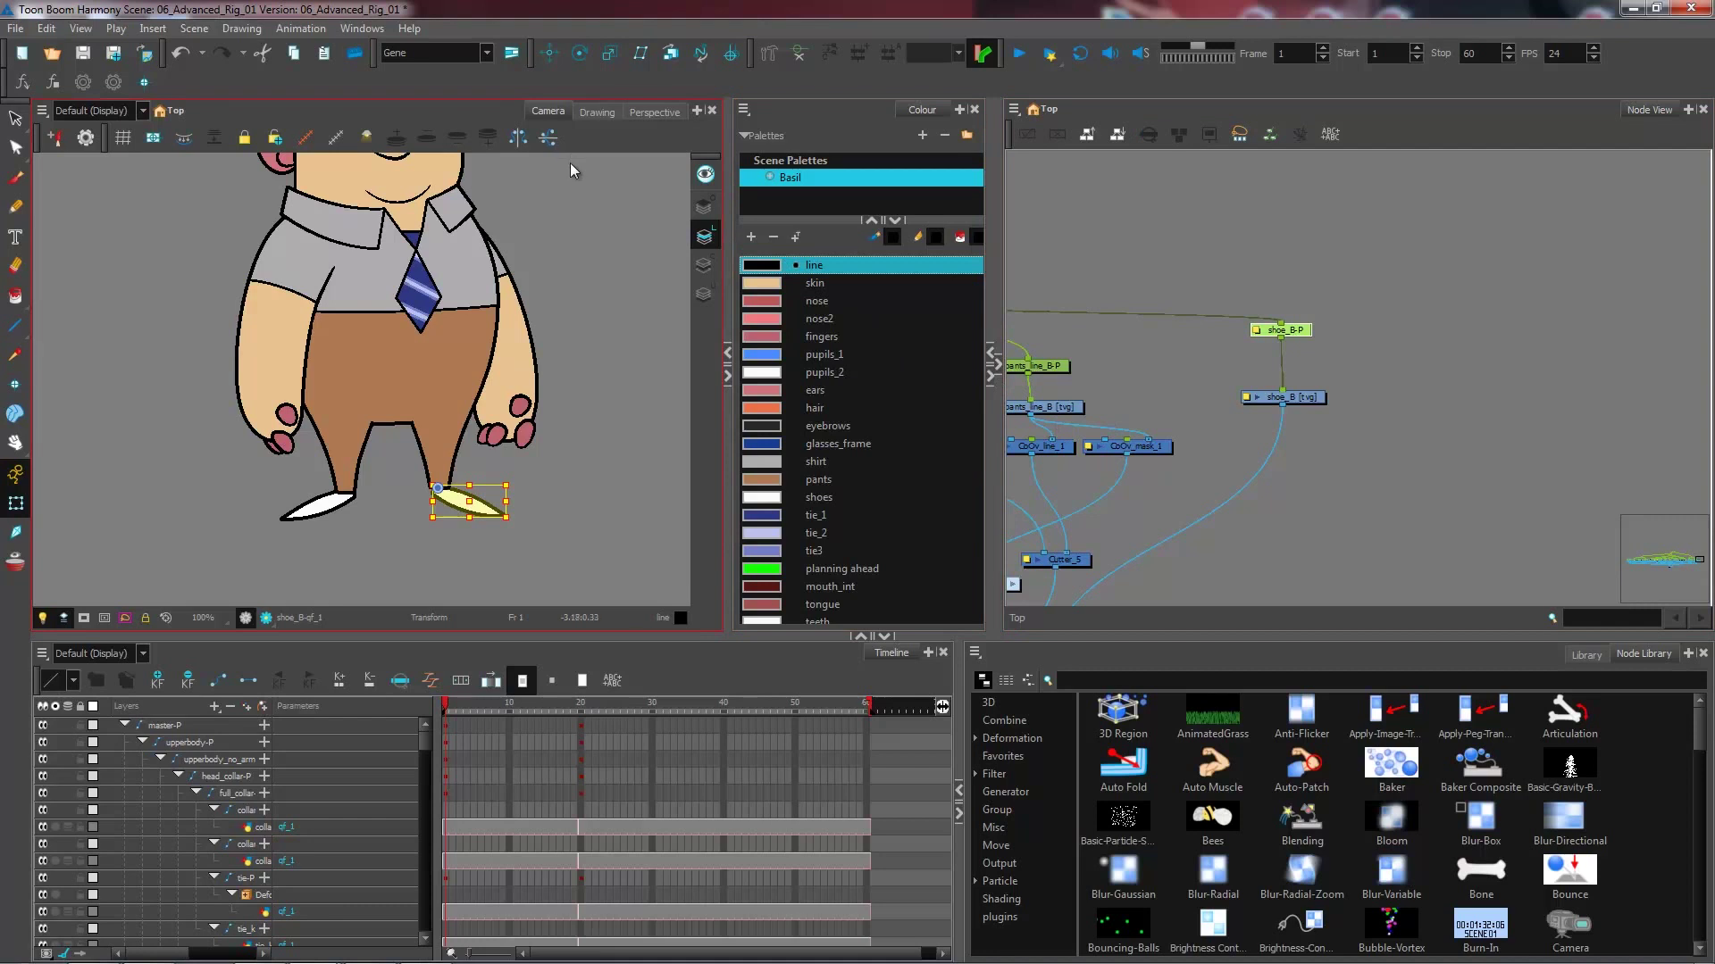
- Start a bone deformation chain on the selected shoe with the Rigging tool, placing the root at the ankle and a joint mid-shoe
{"action": "left_click", "coordinate": [768, 55]}
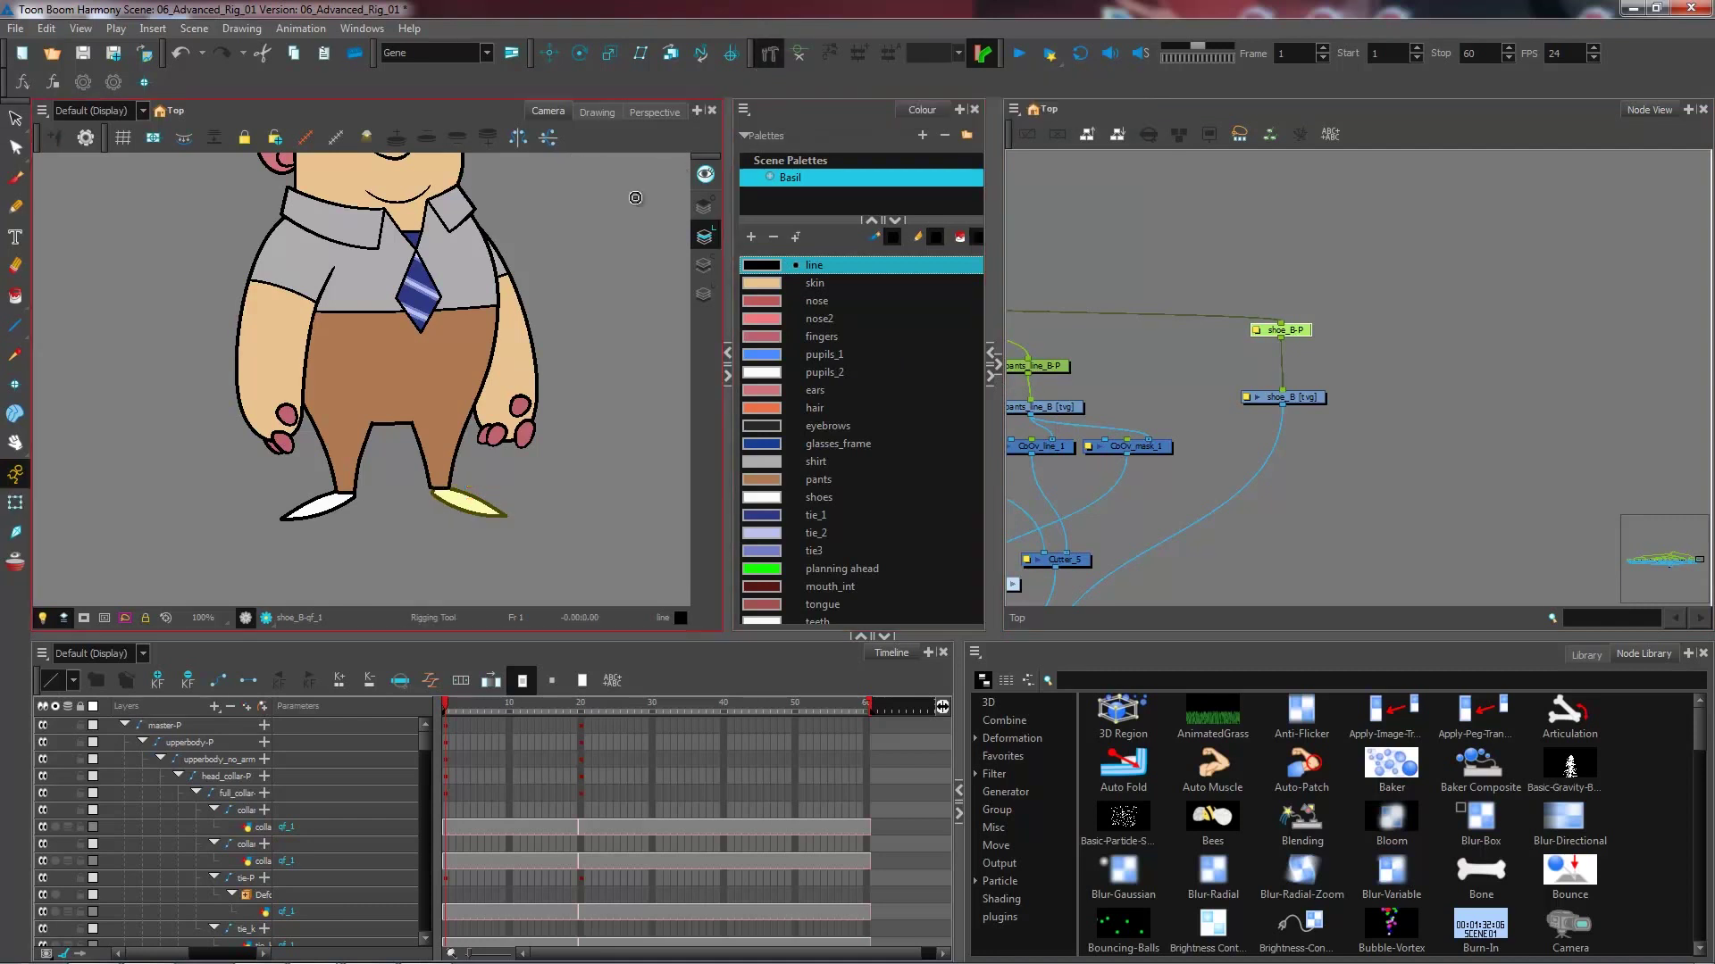
{"action": "key", "text": "2"}
{"action": "key", "text": "2"}
{"action": "left_click_drag", "start_coordinate": [486, 505], "coordinate": [402, 366]}
{"action": "key", "text": "2"}
{"action": "scroll", "coordinate": [403, 375], "scroll_direction": "up", "scroll_amount": 3}
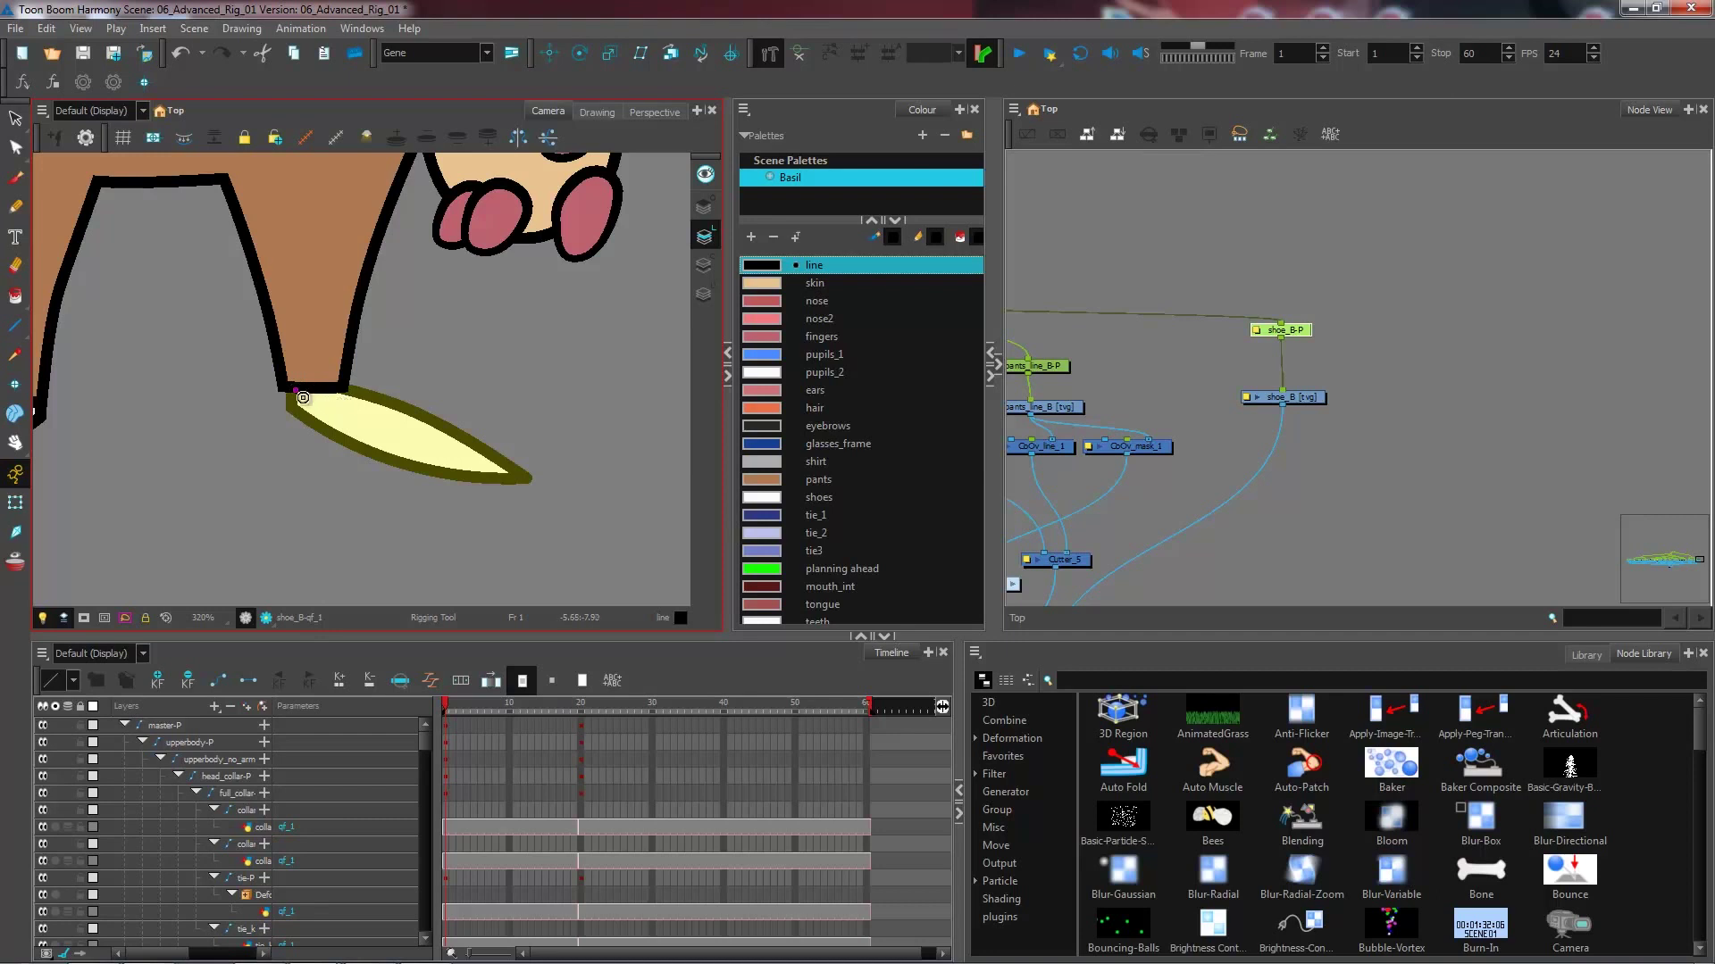
{"action": "left_click", "coordinate": [298, 397]}
{"action": "left_click", "coordinate": [389, 426]}
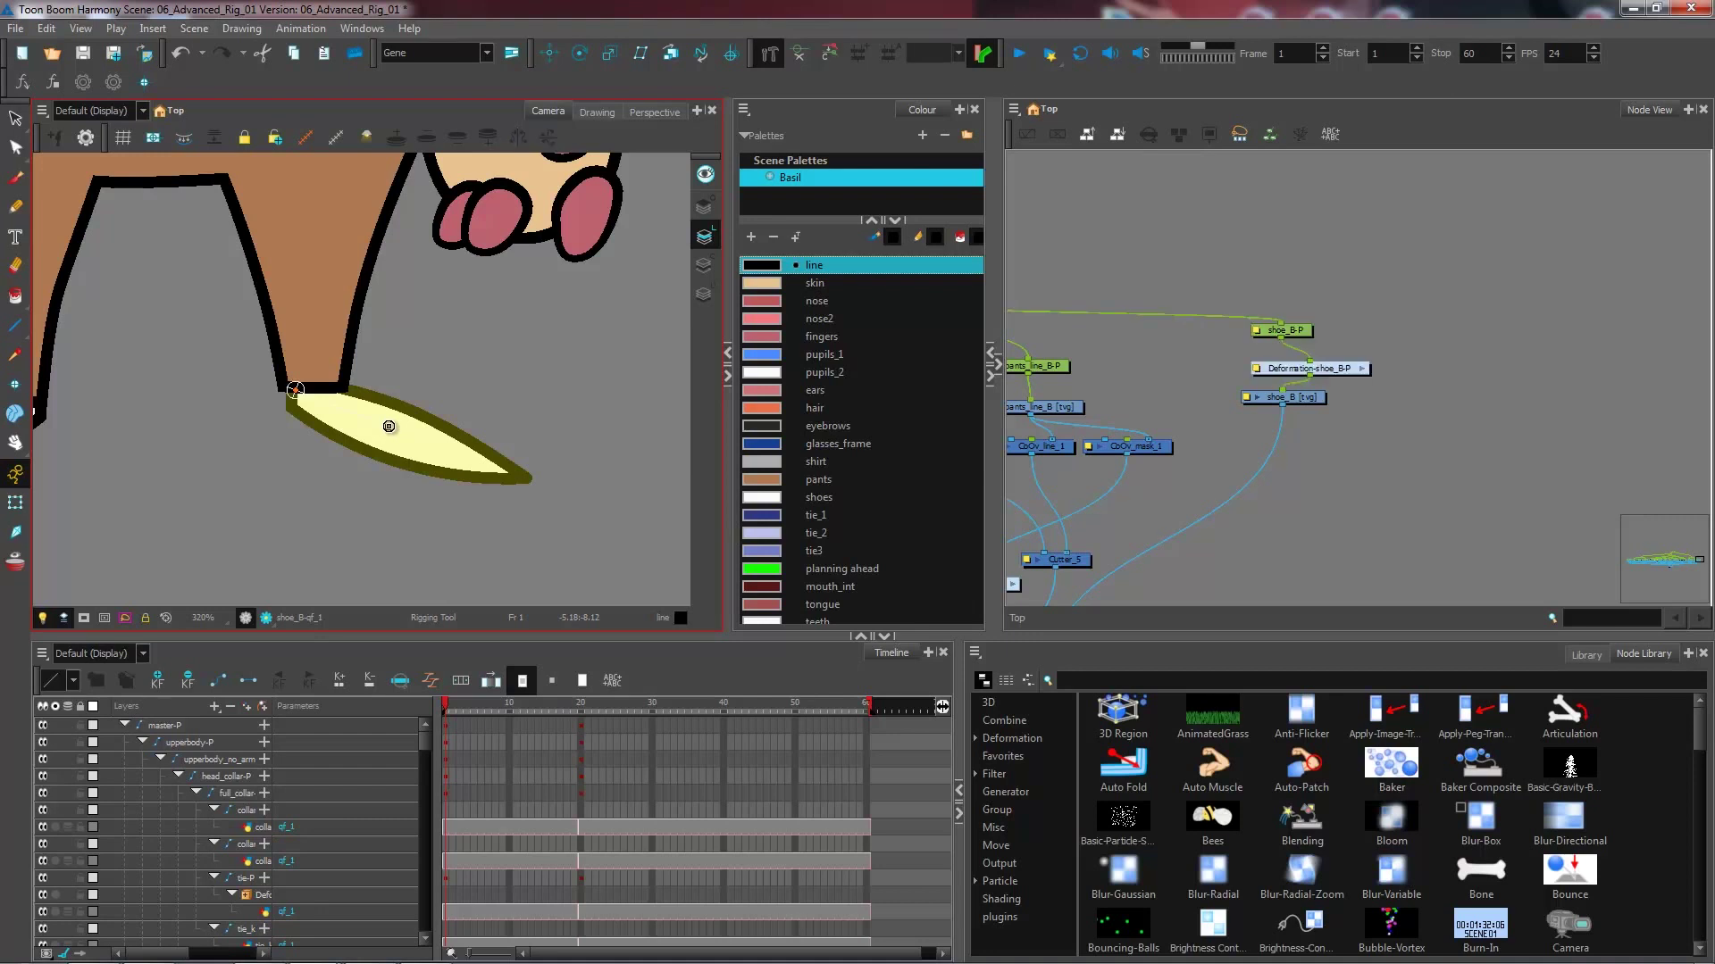
- End the bone chain at the toe tip, undo the stray bones beyond it, and adjust the mid-shoe joint
{"action": "left_click", "coordinate": [528, 477]}
{"action": "left_click", "coordinate": [527, 477]}
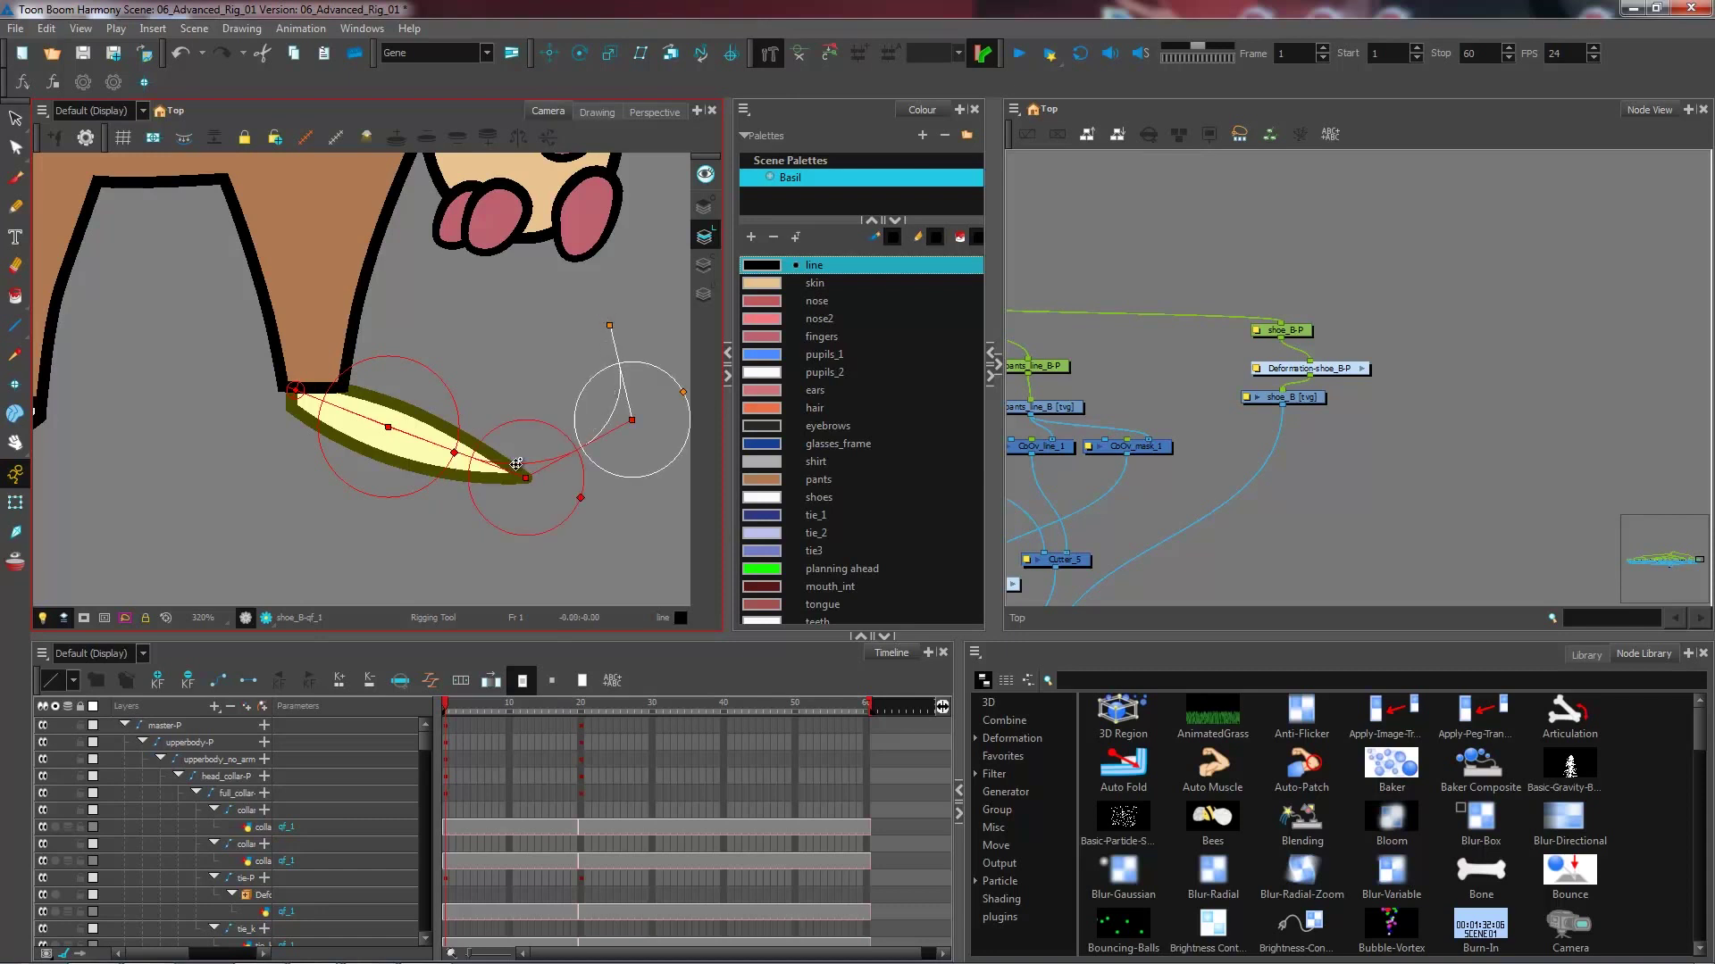
{"action": "key", "text": "ctrl+z"}
{"action": "key", "text": "ctrl+z"}
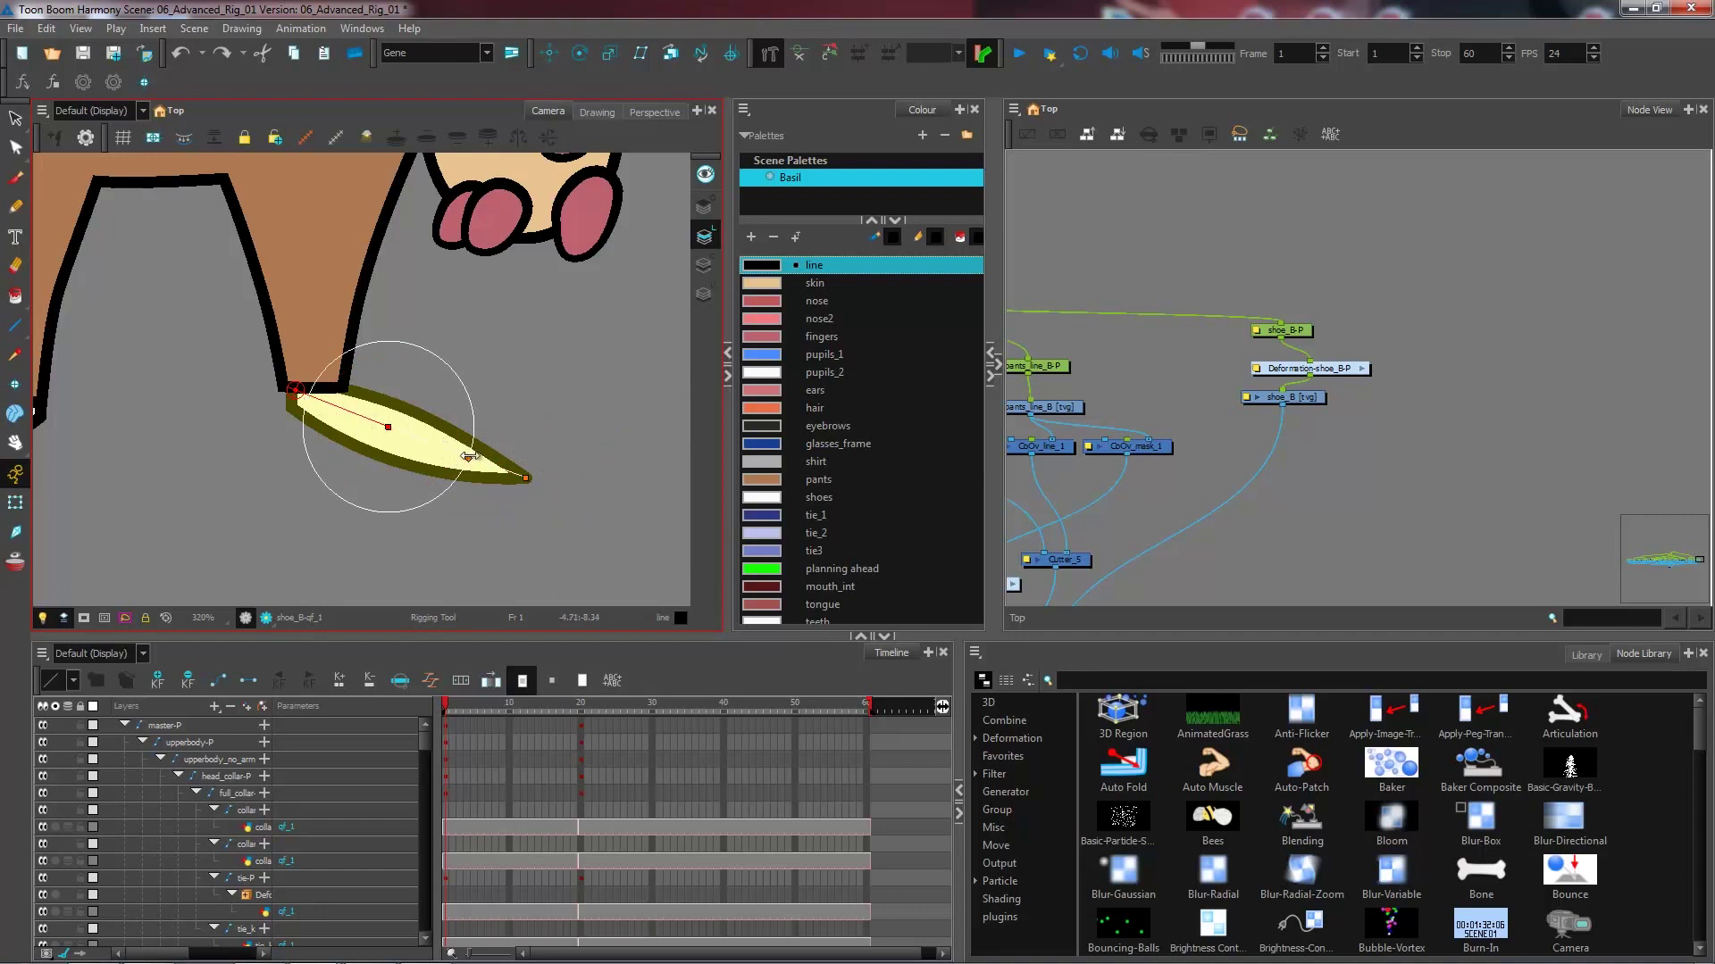
{"action": "left_click", "coordinate": [470, 459]}
- Test the bone chain by bending the toe downward with the Transform tool, and restore the straight shoe
{"action": "left_click", "coordinate": [15, 505]}
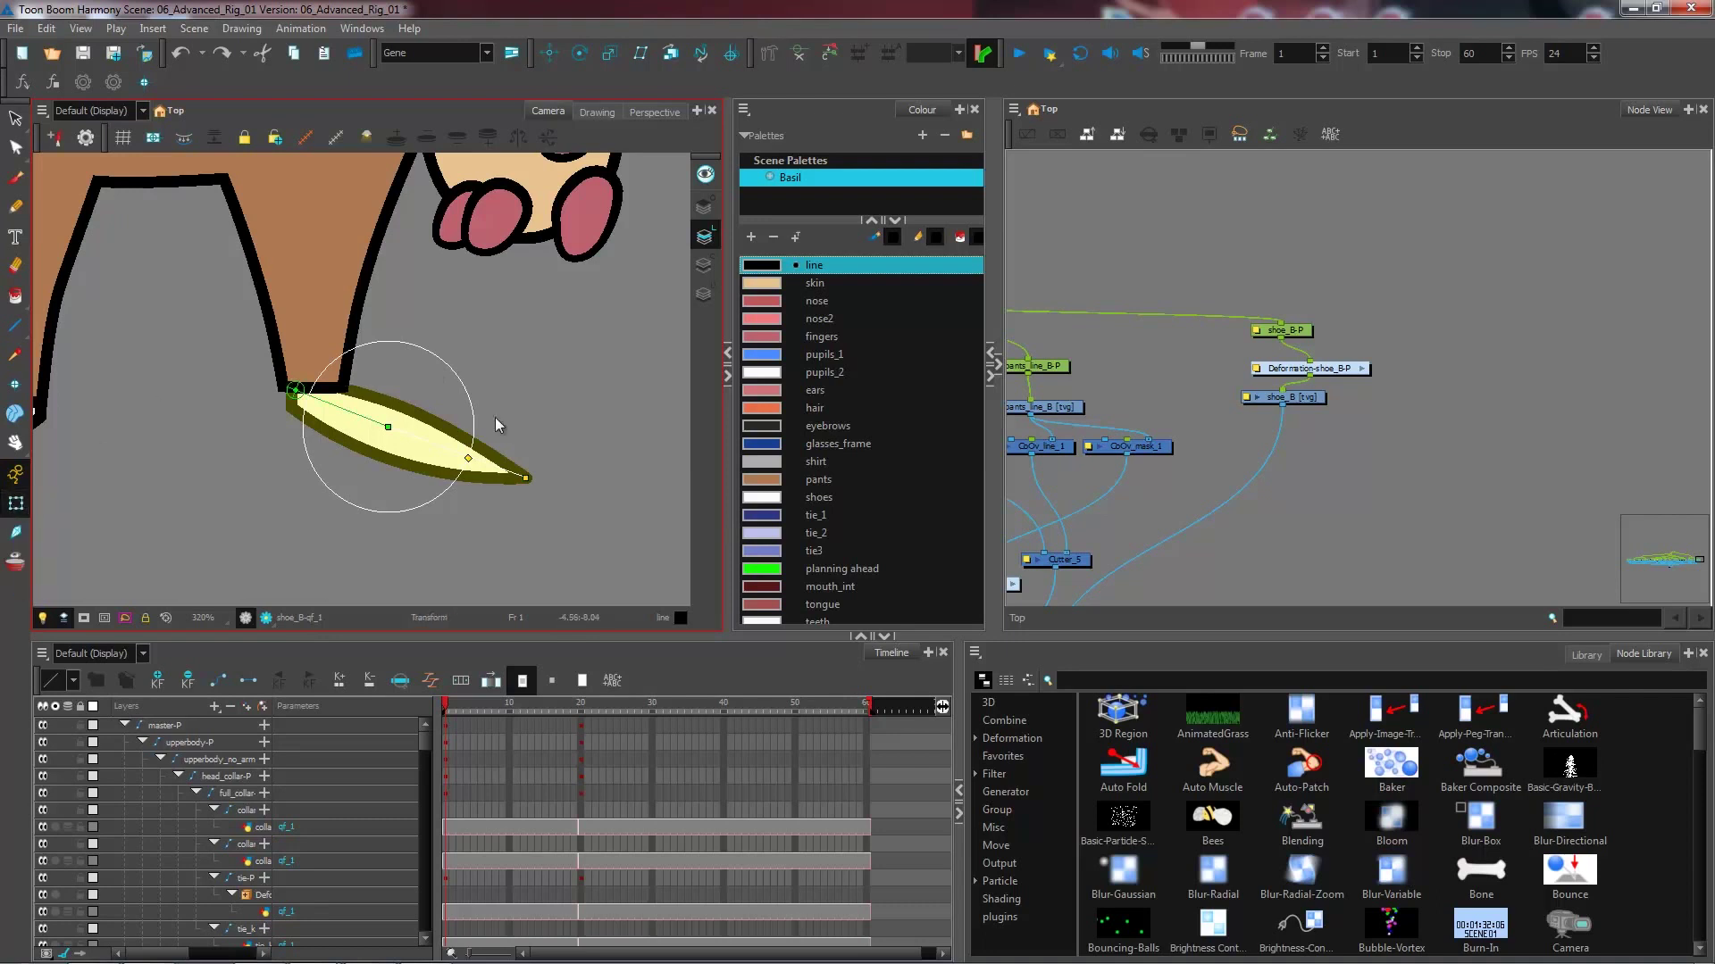
{"action": "left_click_drag", "start_coordinate": [500, 468], "coordinate": [406, 557]}
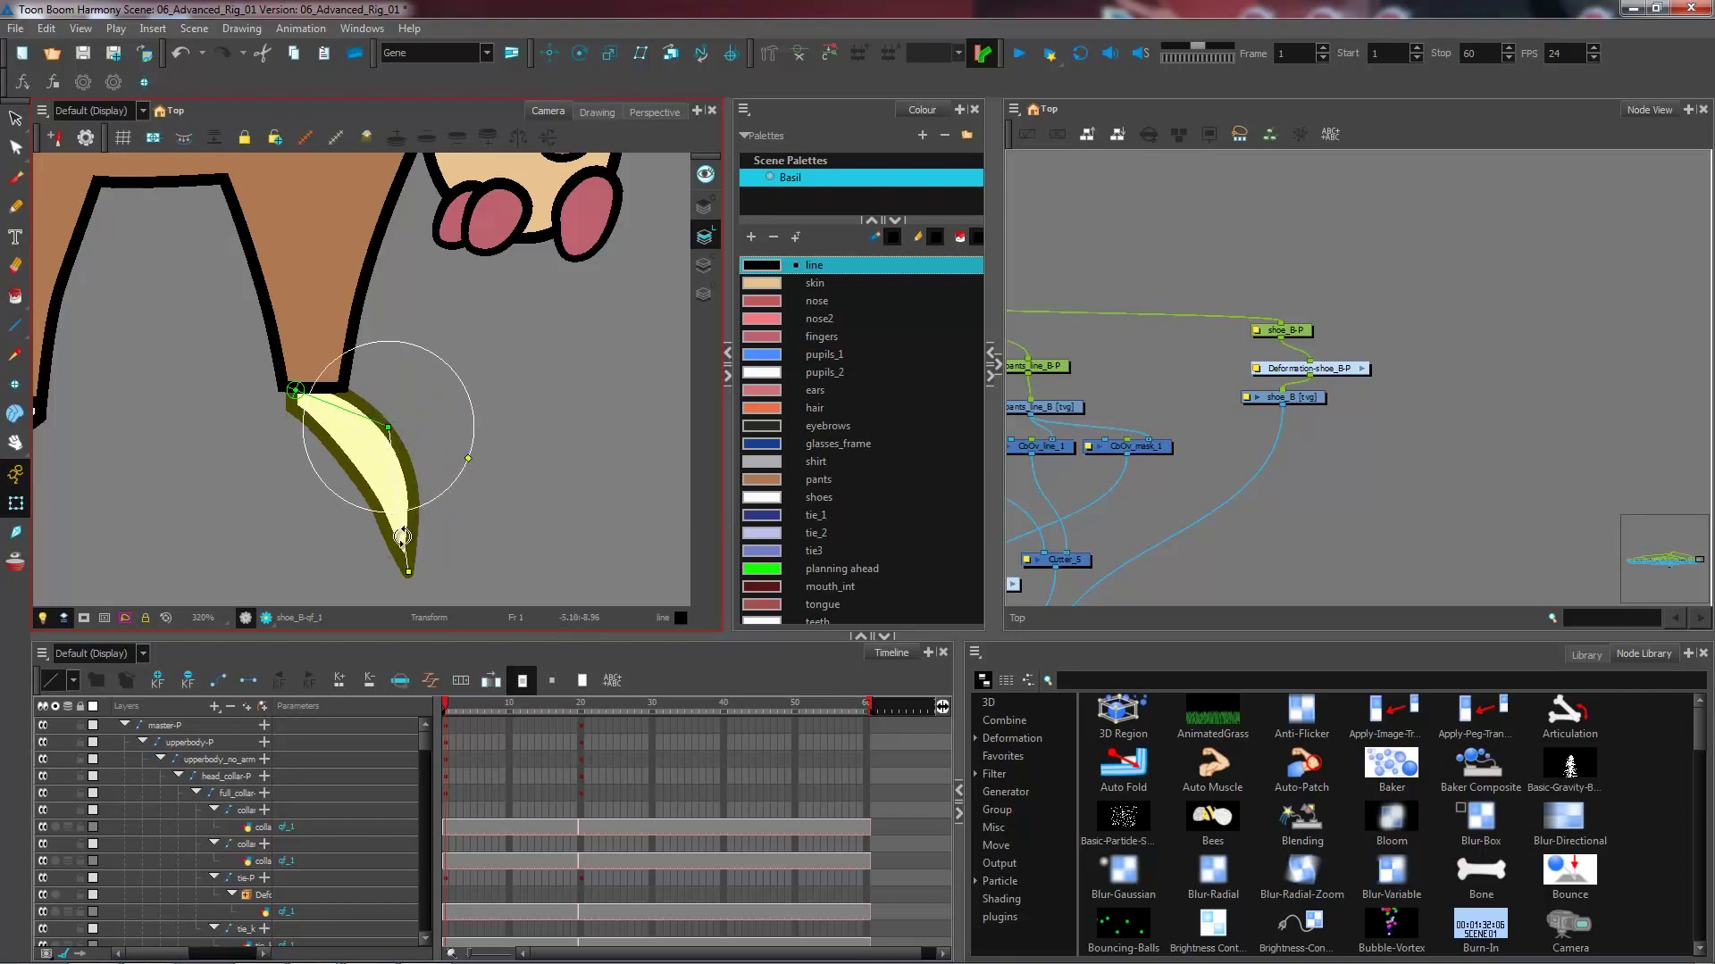
{"action": "left_click_drag", "start_coordinate": [404, 538], "coordinate": [492, 464]}
{"action": "key", "text": "ctrl+z"}
{"action": "key", "text": "ctrl+shift+z"}
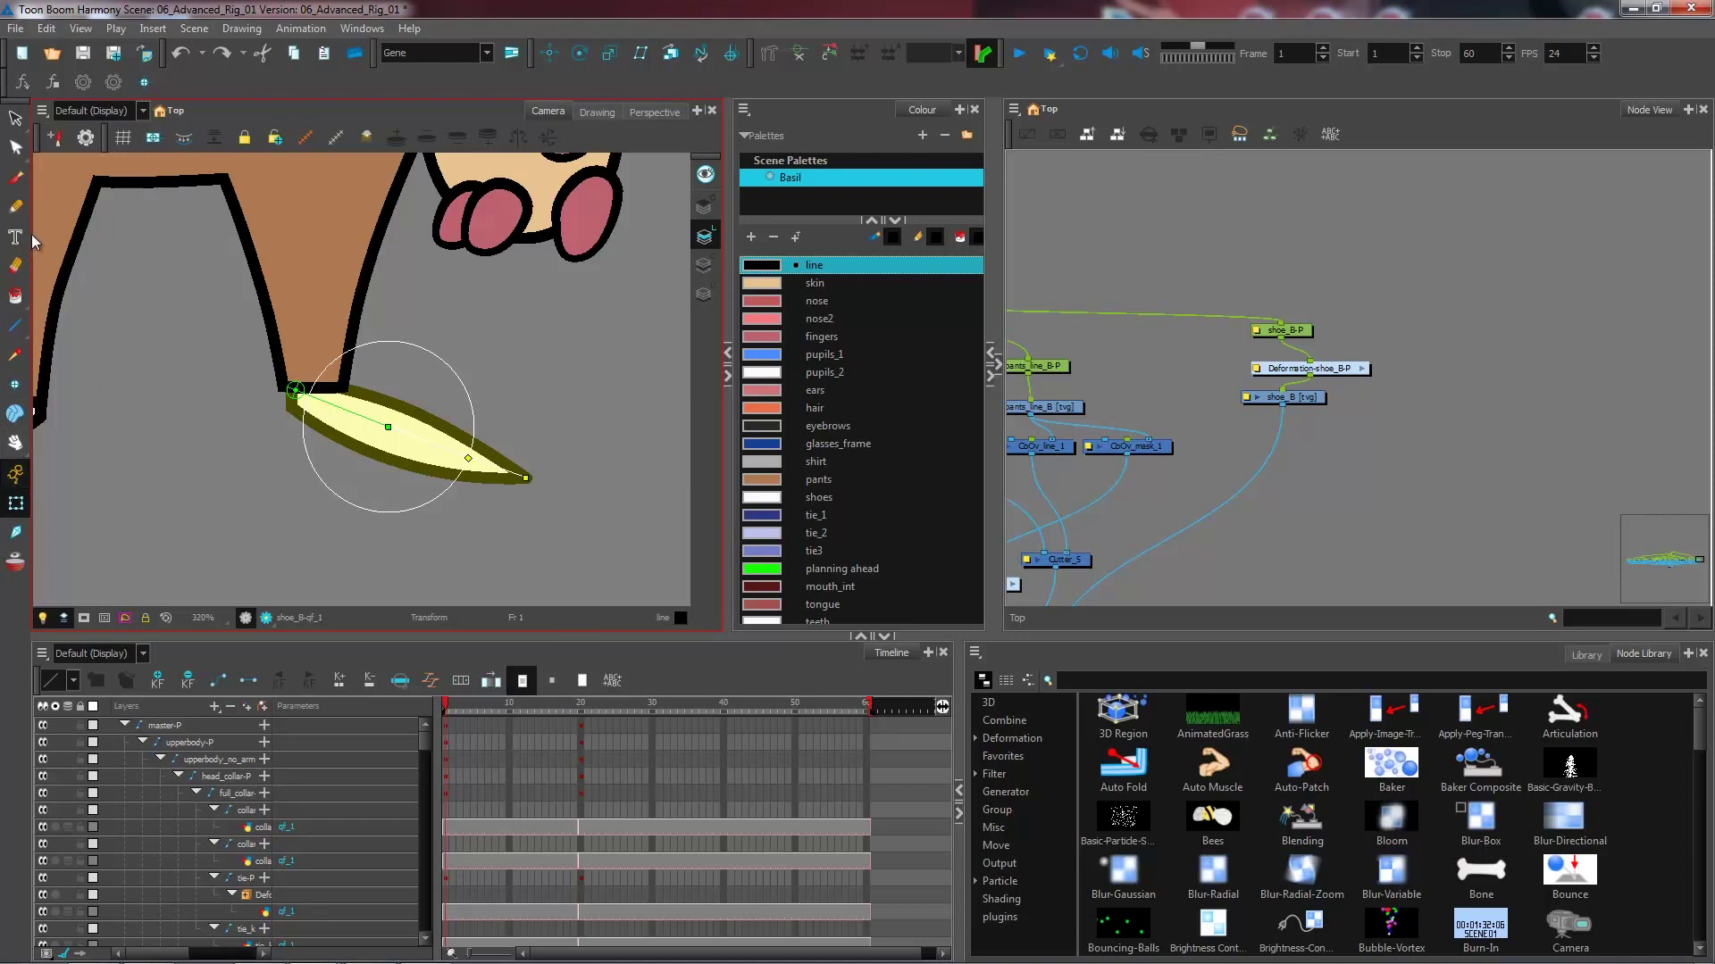
- Try a smaller radius on the mid-shoe joint and test how the toe bends
{"action": "left_click", "coordinate": [768, 53]}
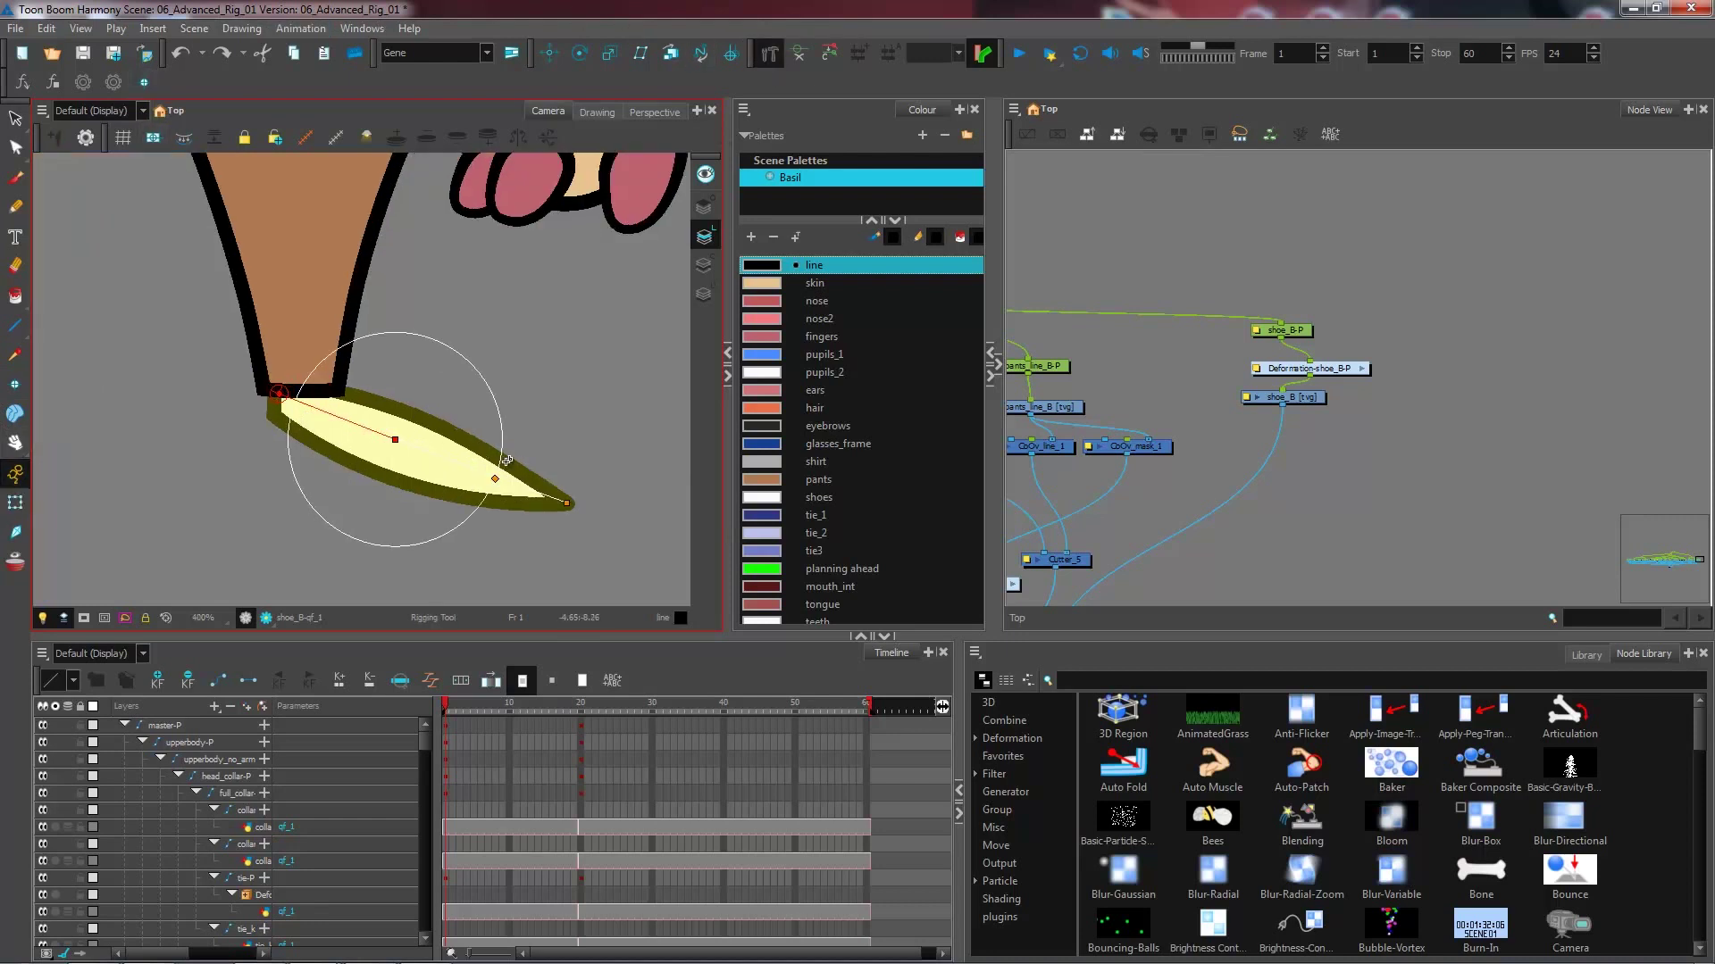
{"action": "key", "text": "2"}
{"action": "left_click_drag", "start_coordinate": [492, 479], "coordinate": [436, 441]}
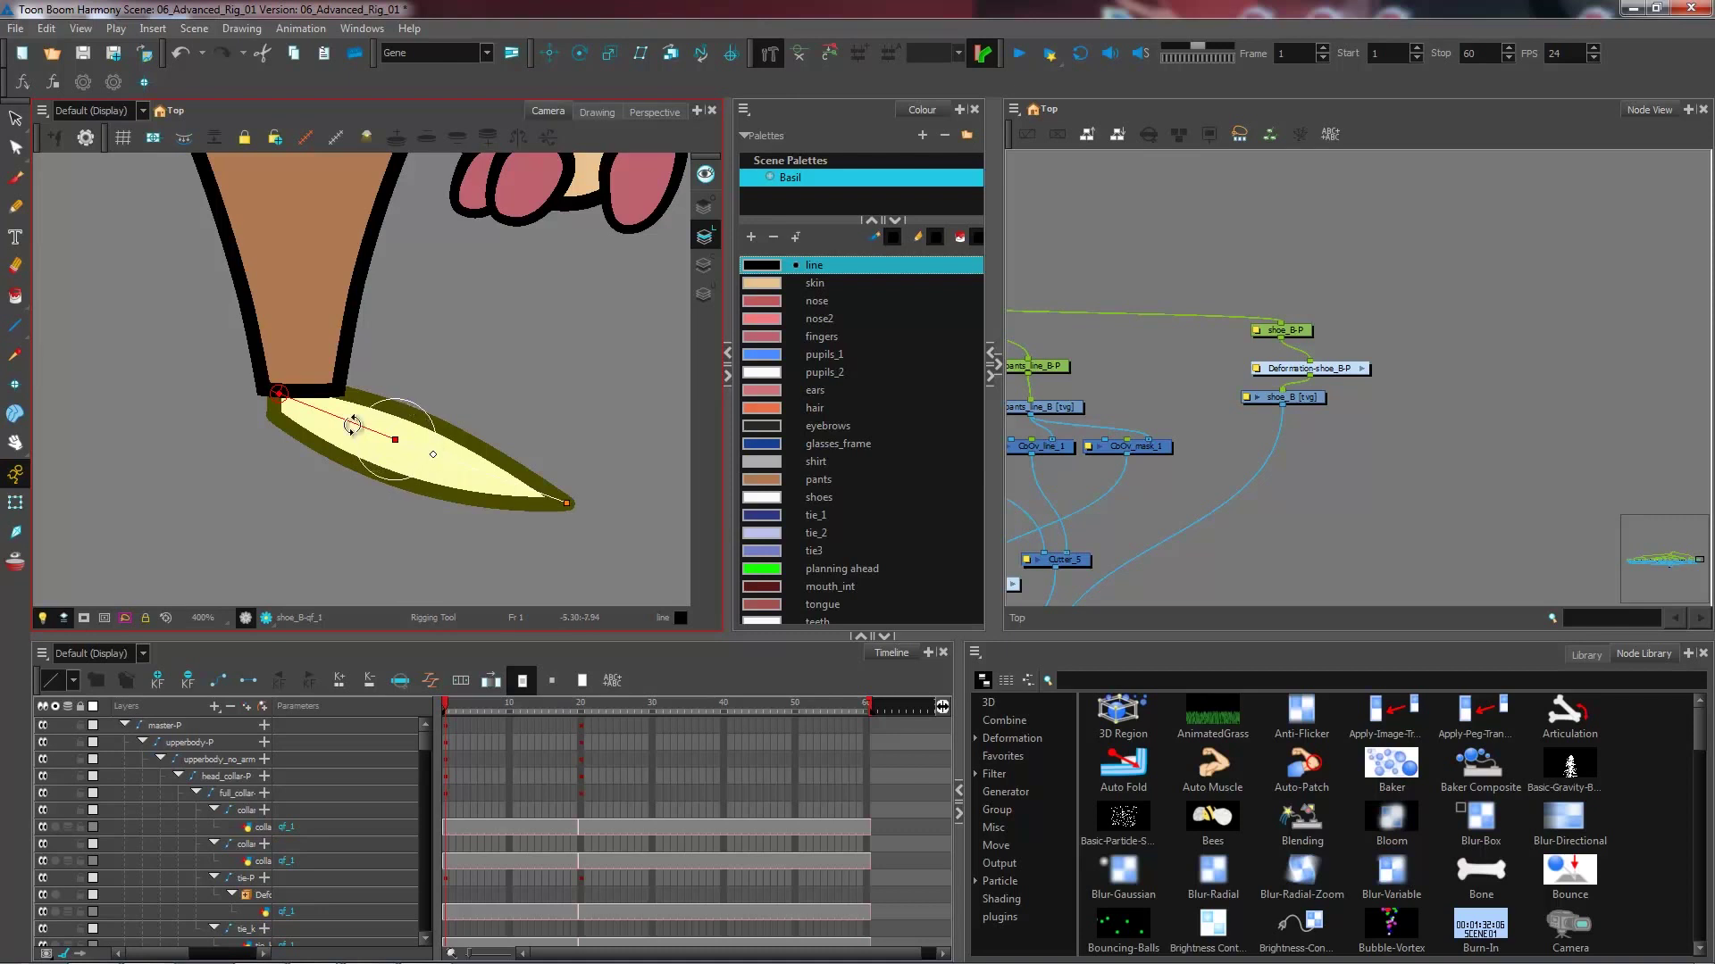
{"action": "left_click", "coordinate": [15, 503]}
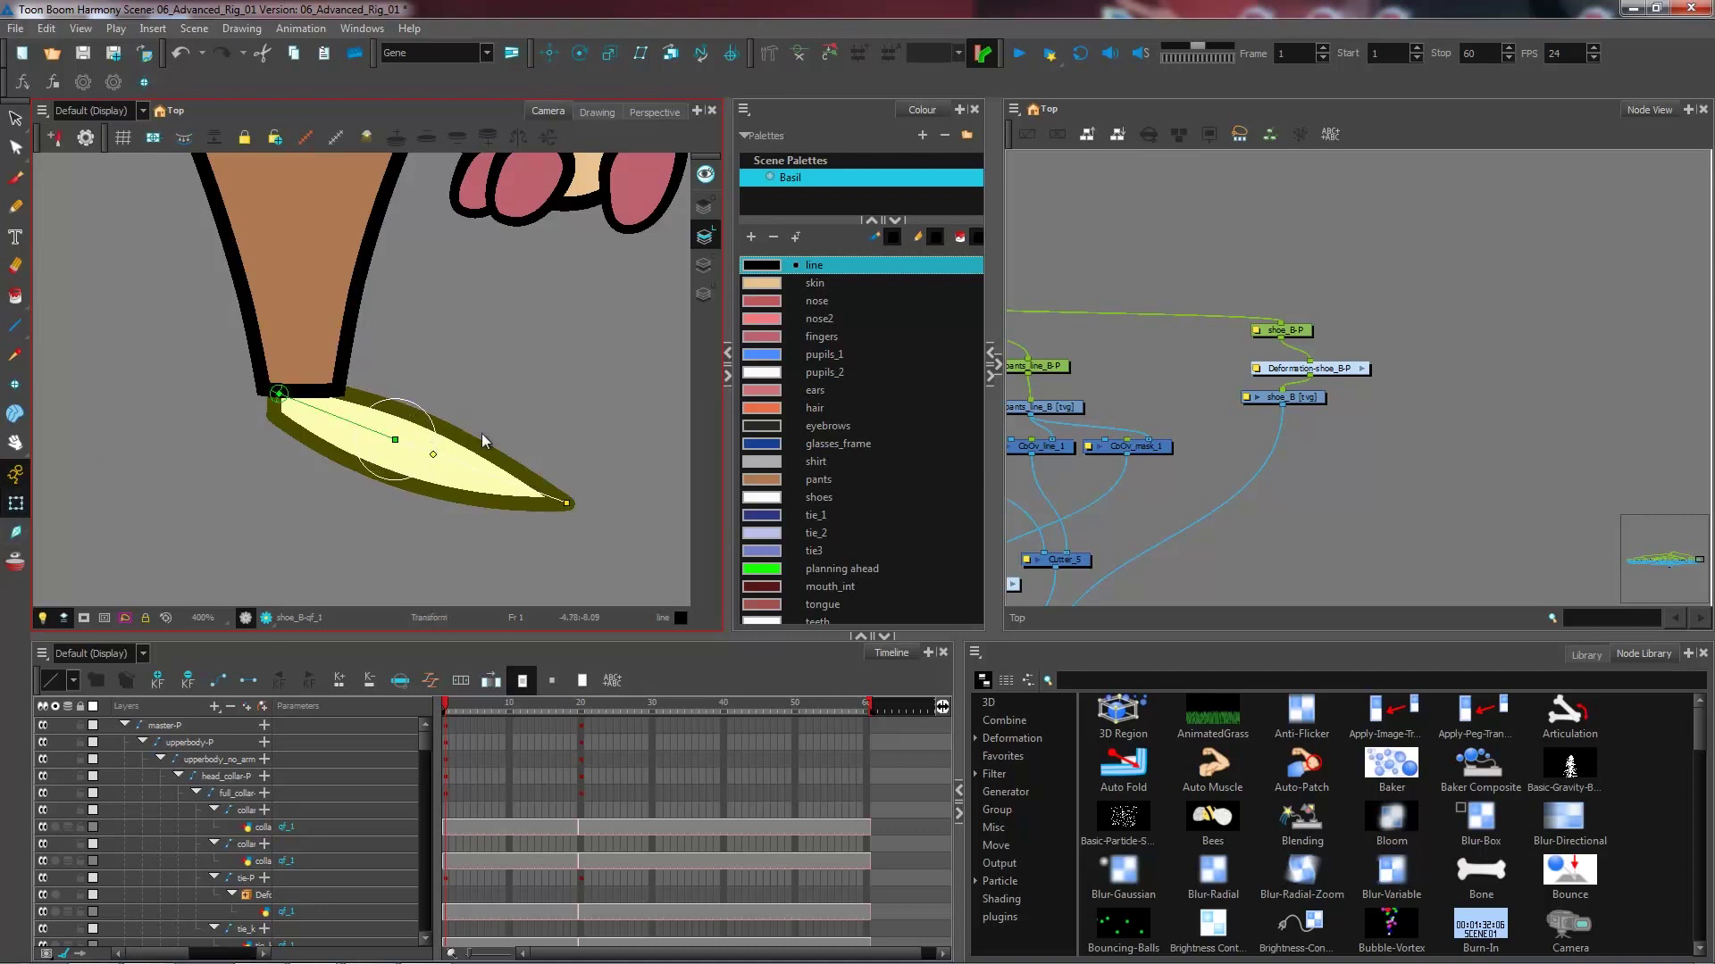
{"action": "mouse_move", "coordinate": [483, 439]}
{"action": "left_mouse_down"}
{"action": "mouse_move", "coordinate": [493, 475]}
{"action": "mouse_move", "coordinate": [456, 554]}
{"action": "mouse_move", "coordinate": [489, 400]}
{"action": "mouse_move", "coordinate": [445, 549]}
{"action": "mouse_move", "coordinate": [491, 404]}
{"action": "mouse_move", "coordinate": [434, 518]}
{"action": "mouse_move", "coordinate": [492, 407]}
{"action": "mouse_move", "coordinate": [431, 537]}
{"action": "mouse_move", "coordinate": [497, 390]}
{"action": "mouse_move", "coordinate": [469, 410]}
{"action": "left_mouse_up"}
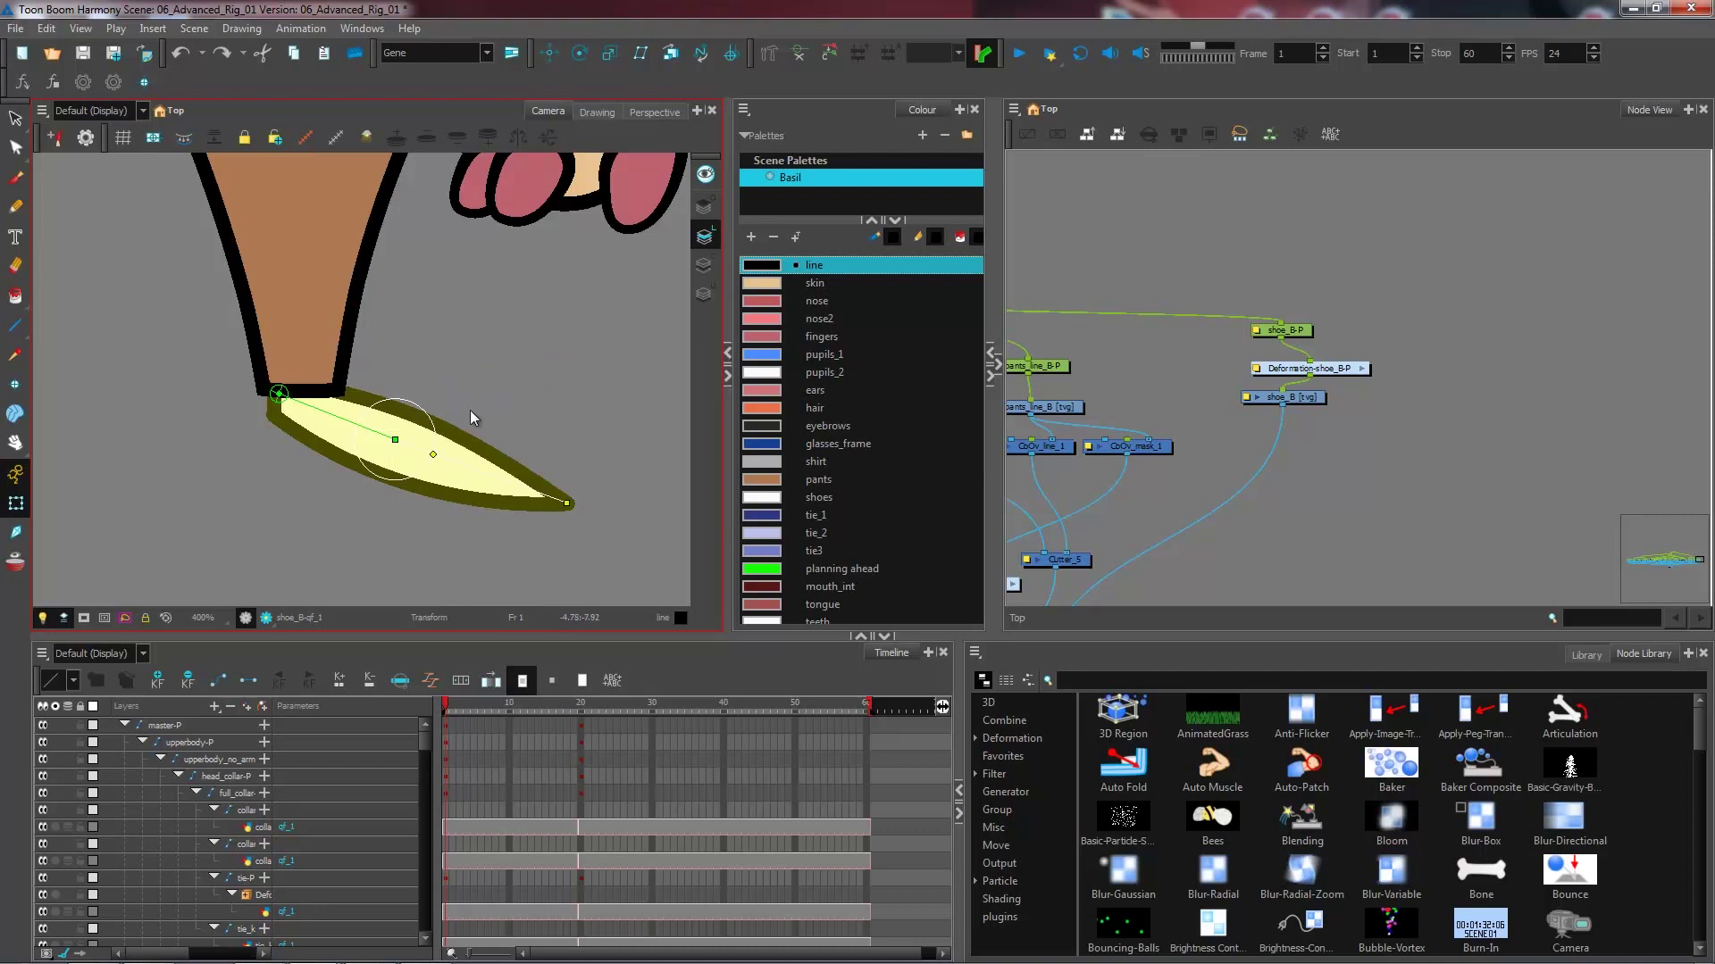
- Enlarge the mid-shoe joint's radius to the shoe outline, shift the joint slightly toward the toe, and align the tip bone
{"action": "left_click", "coordinate": [768, 53]}
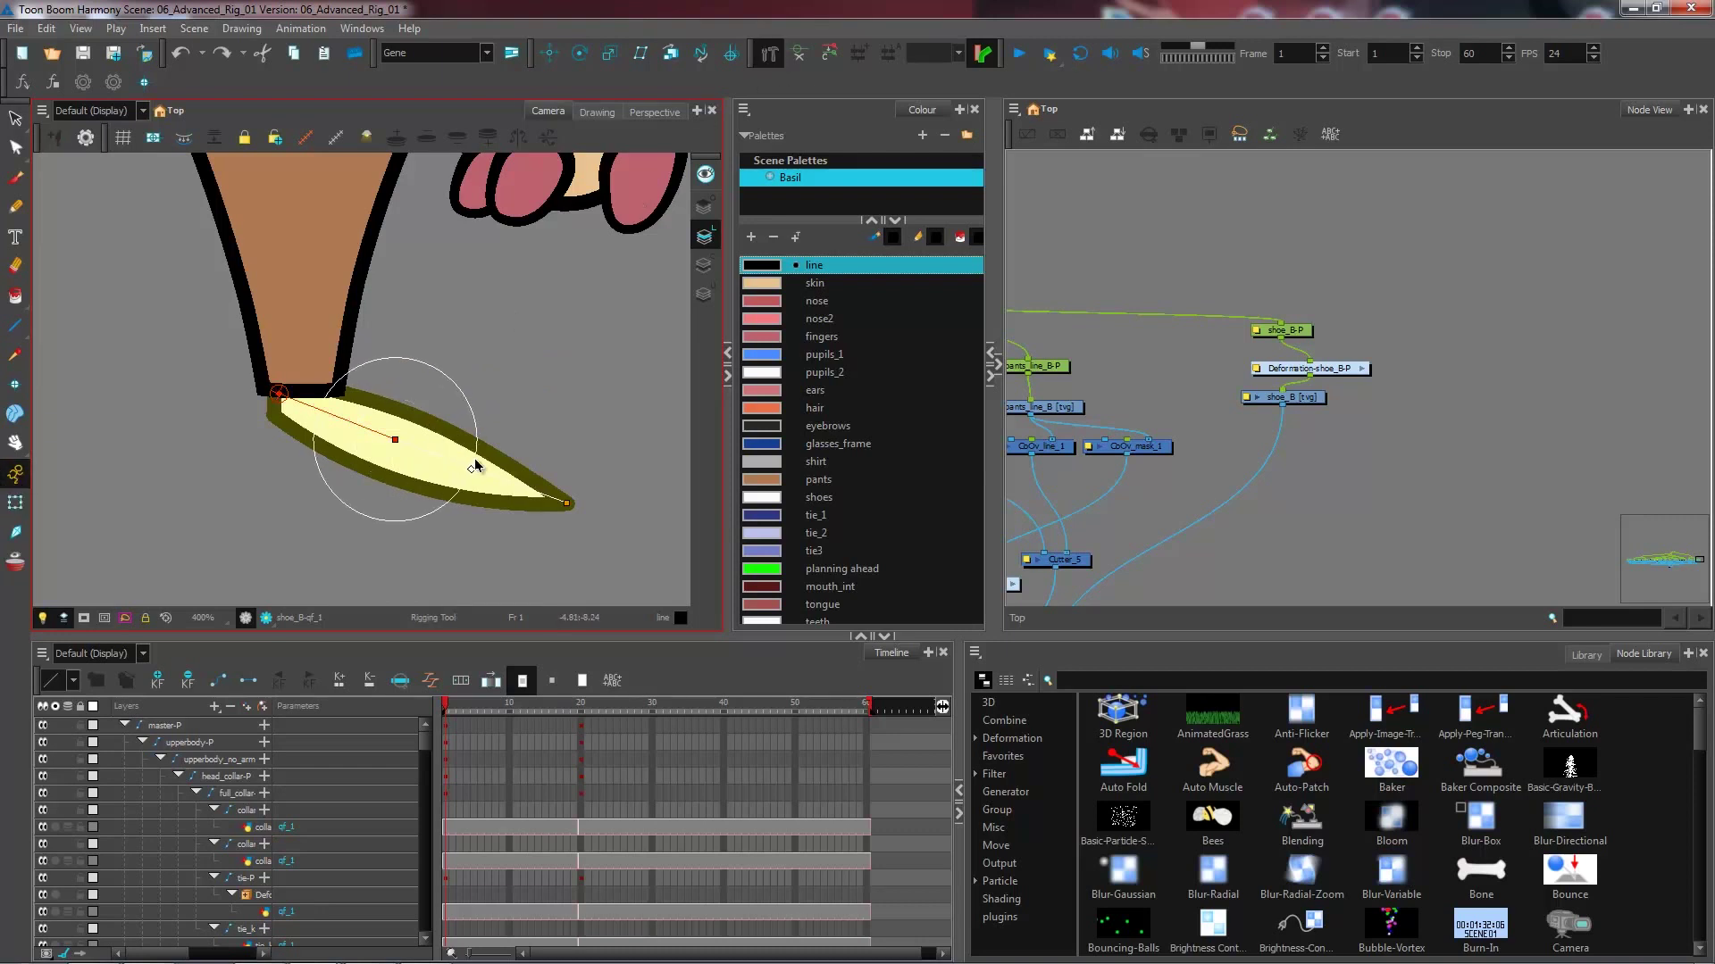
{"action": "left_click", "coordinate": [474, 468]}
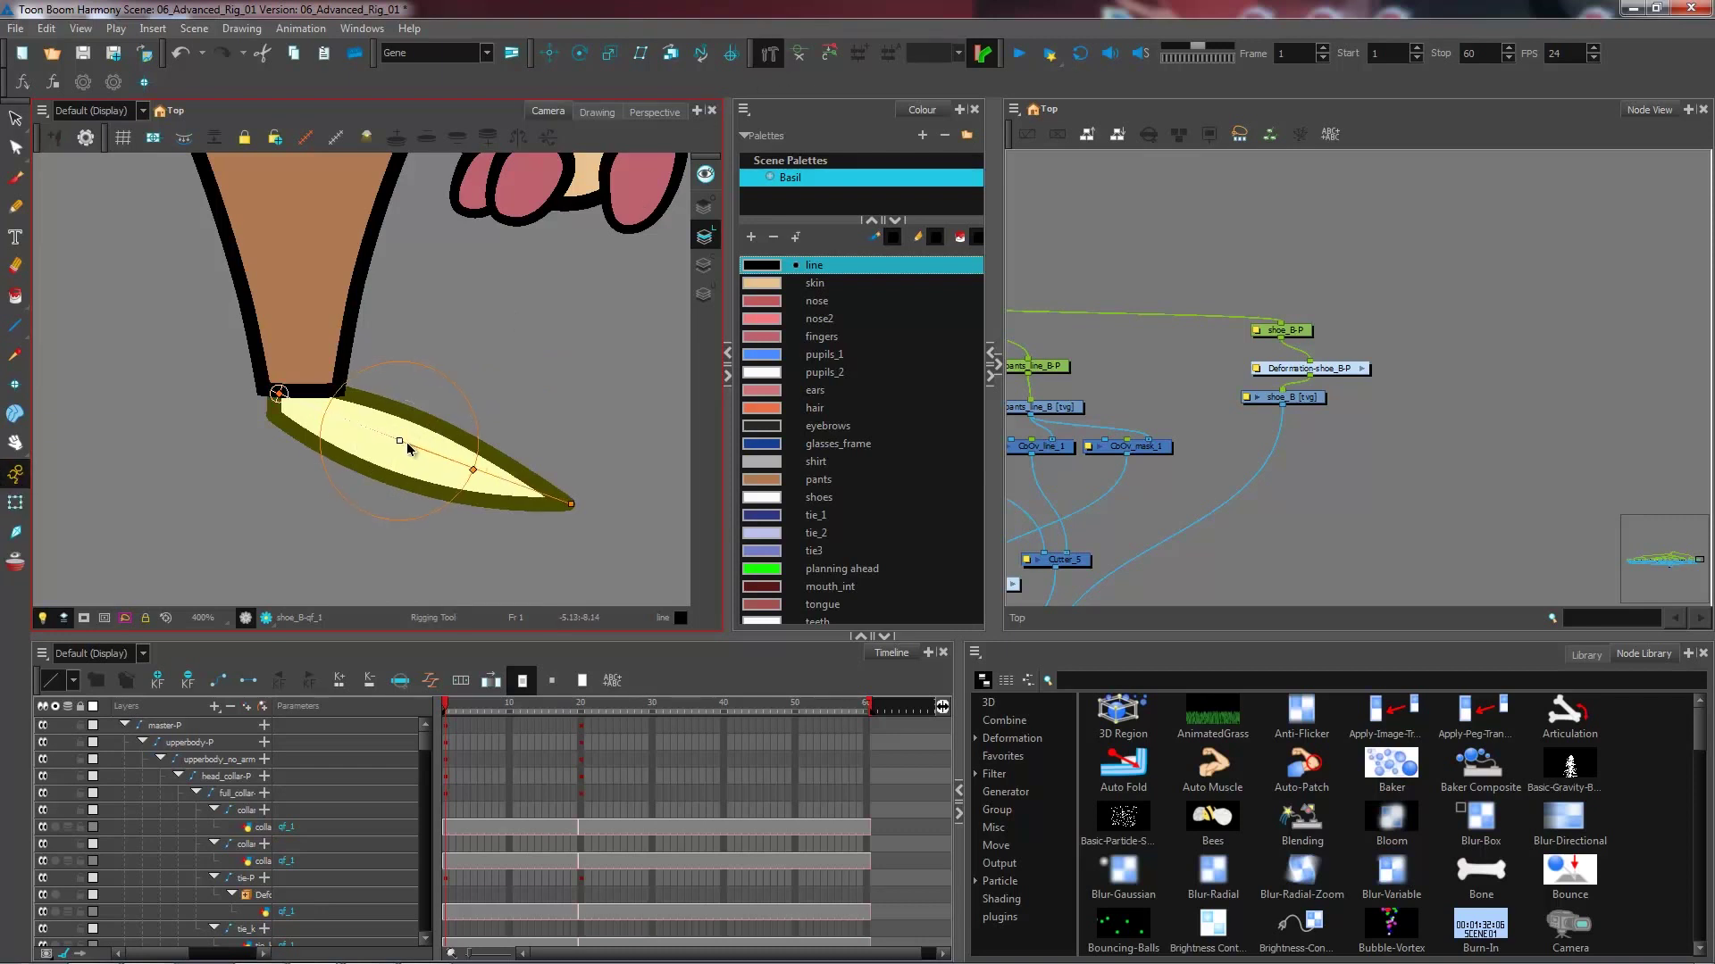
{"action": "left_click_drag", "start_coordinate": [407, 444], "coordinate": [415, 447]}
{"action": "left_click_drag", "start_coordinate": [578, 507], "coordinate": [571, 504]}
{"action": "left_click_drag", "start_coordinate": [408, 447], "coordinate": [411, 444]}
{"action": "left_click", "coordinate": [15, 502]}
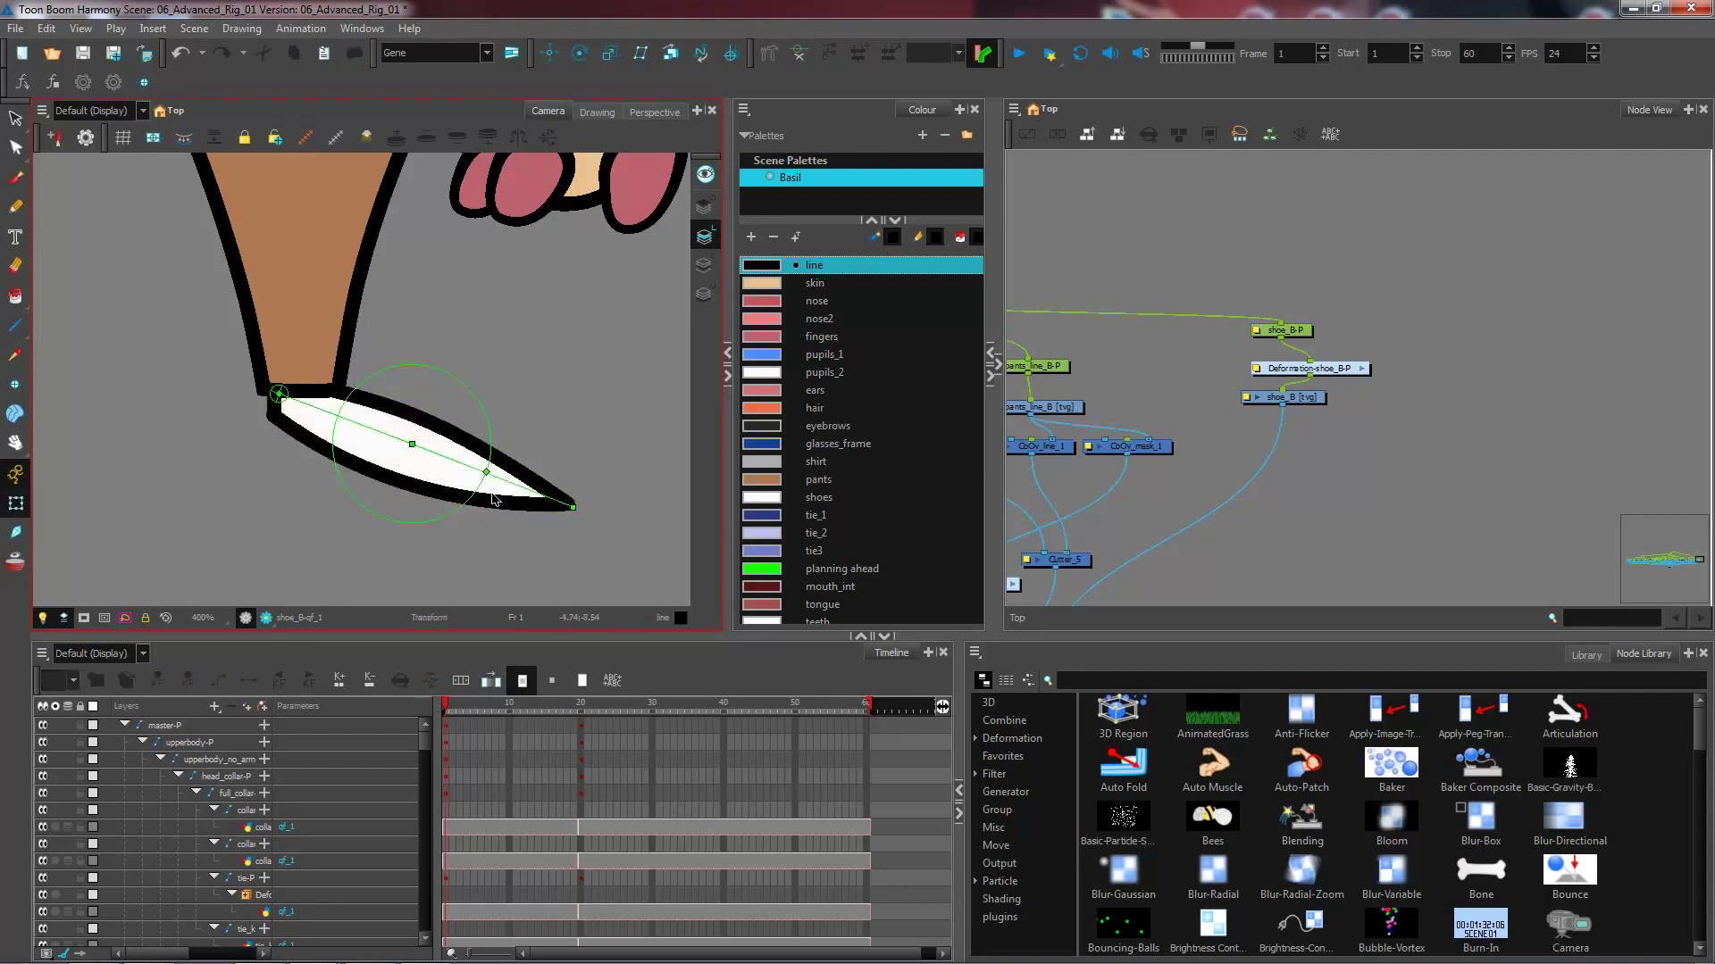
- Test the adjusted joint by bending the toe tip upward, and undo each bend
{"action": "key", "text": "2"}
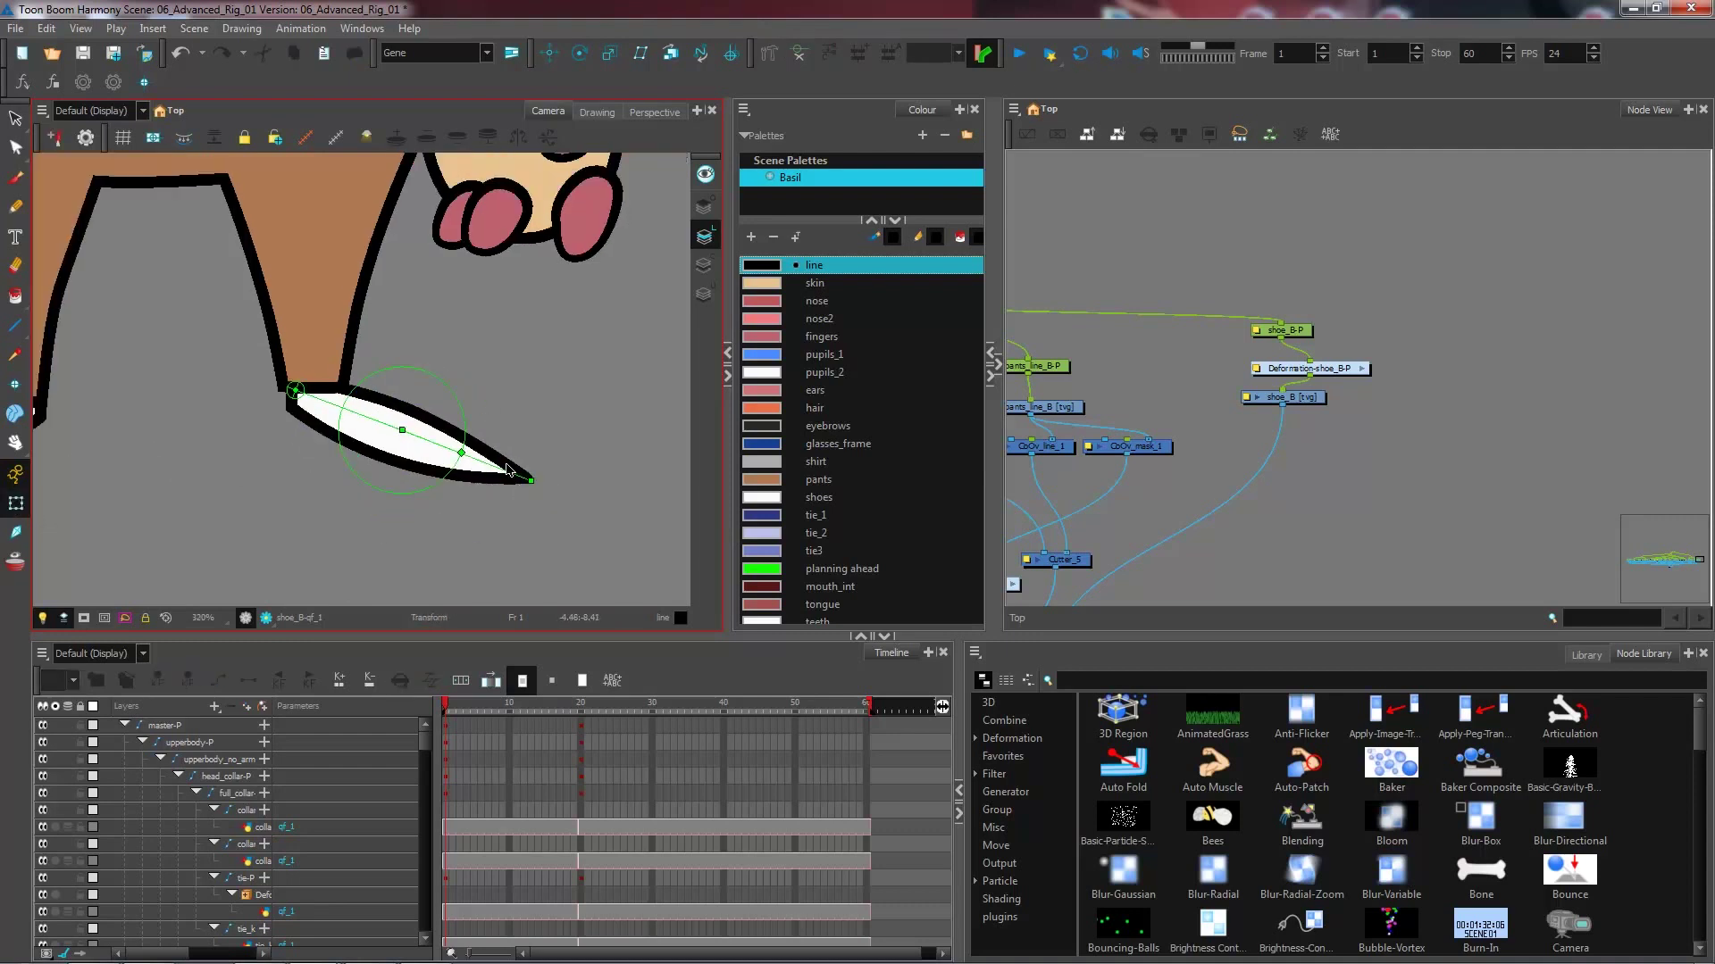
{"action": "left_click_drag", "start_coordinate": [531, 480], "coordinate": [534, 416]}
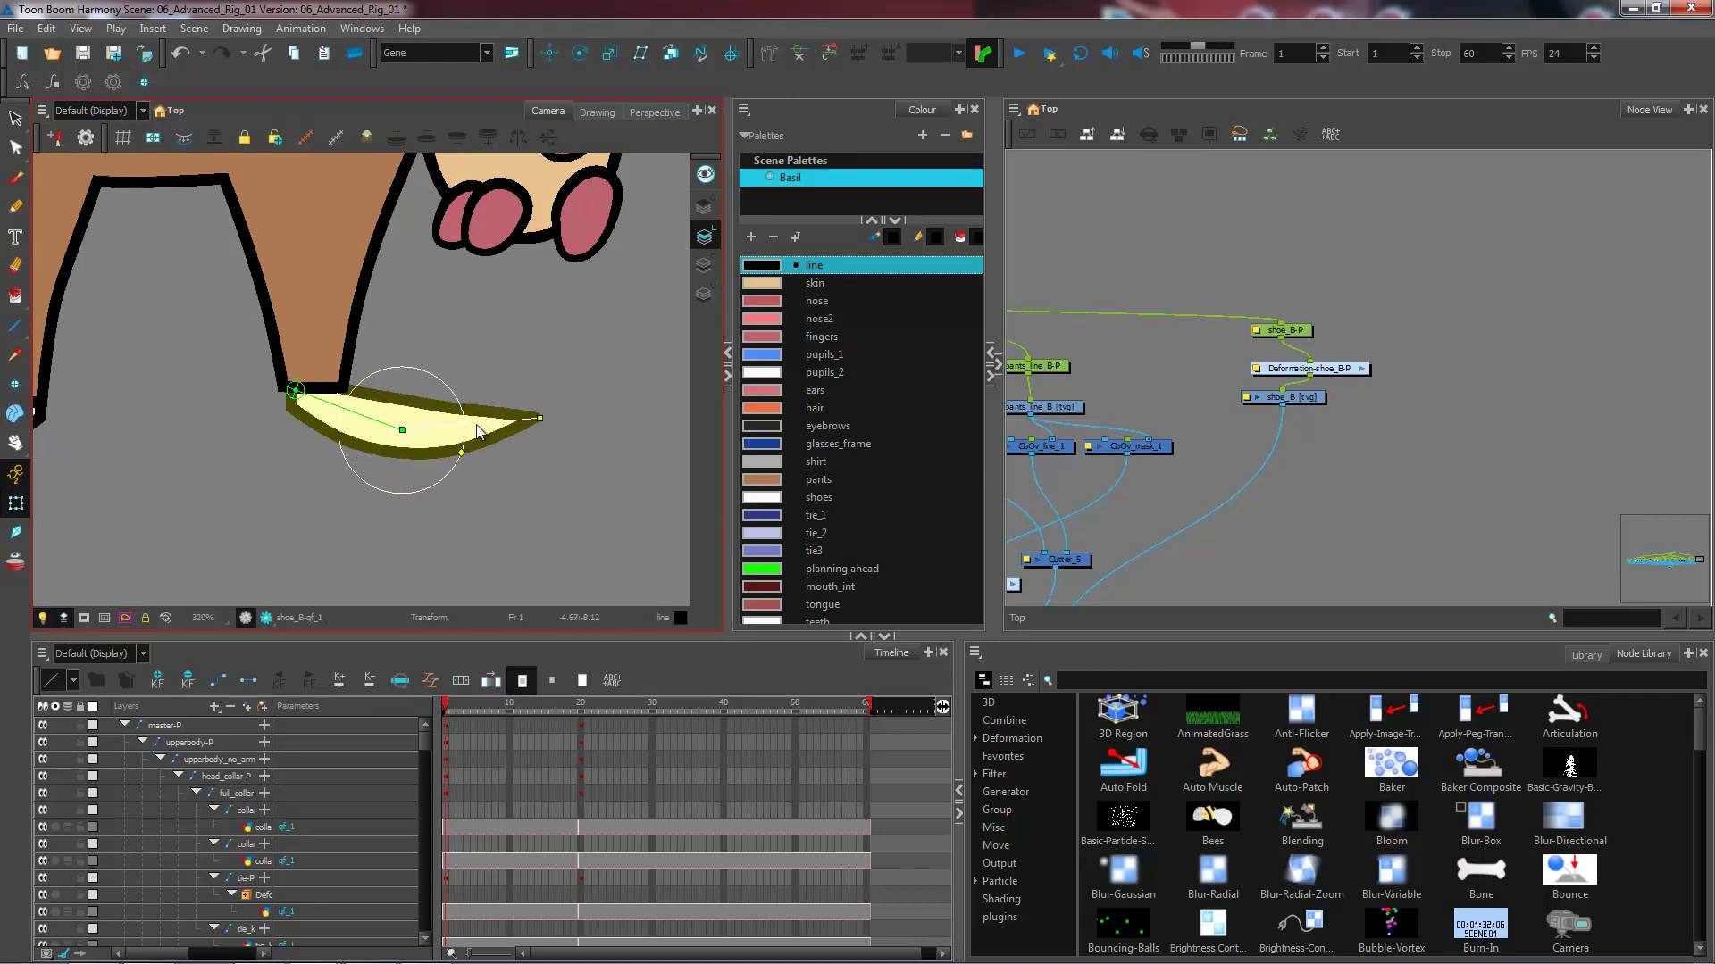
{"action": "key", "text": "ctrl+z"}
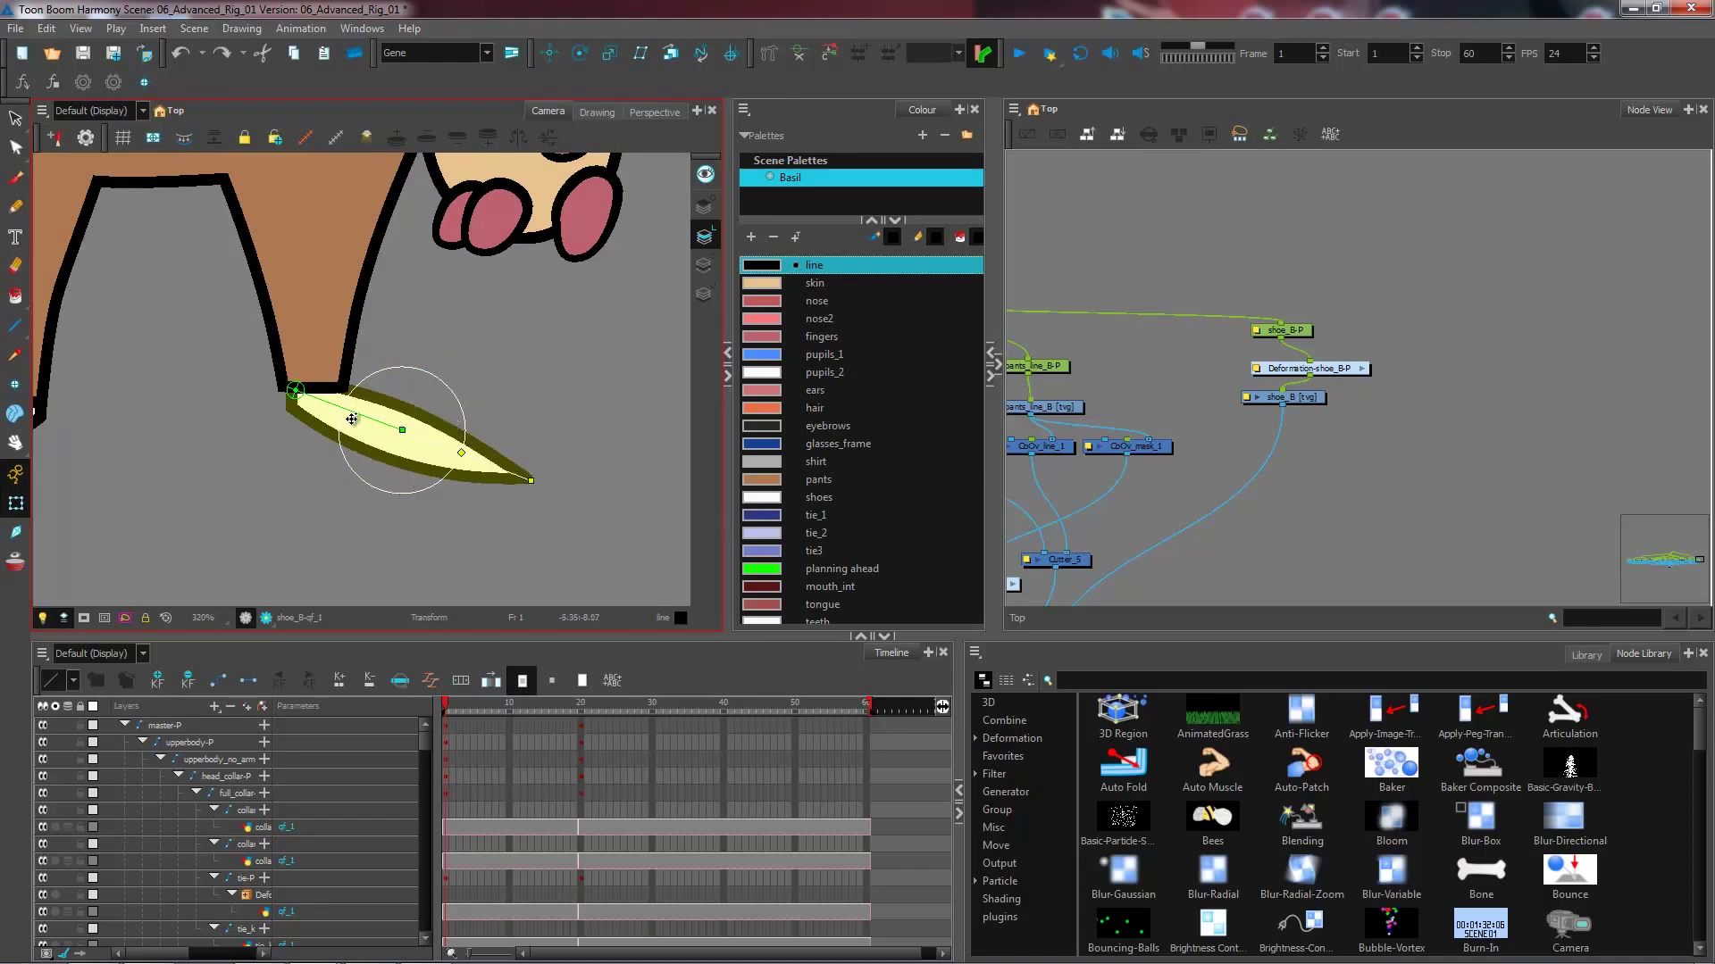
{"action": "left_click", "coordinate": [518, 441]}
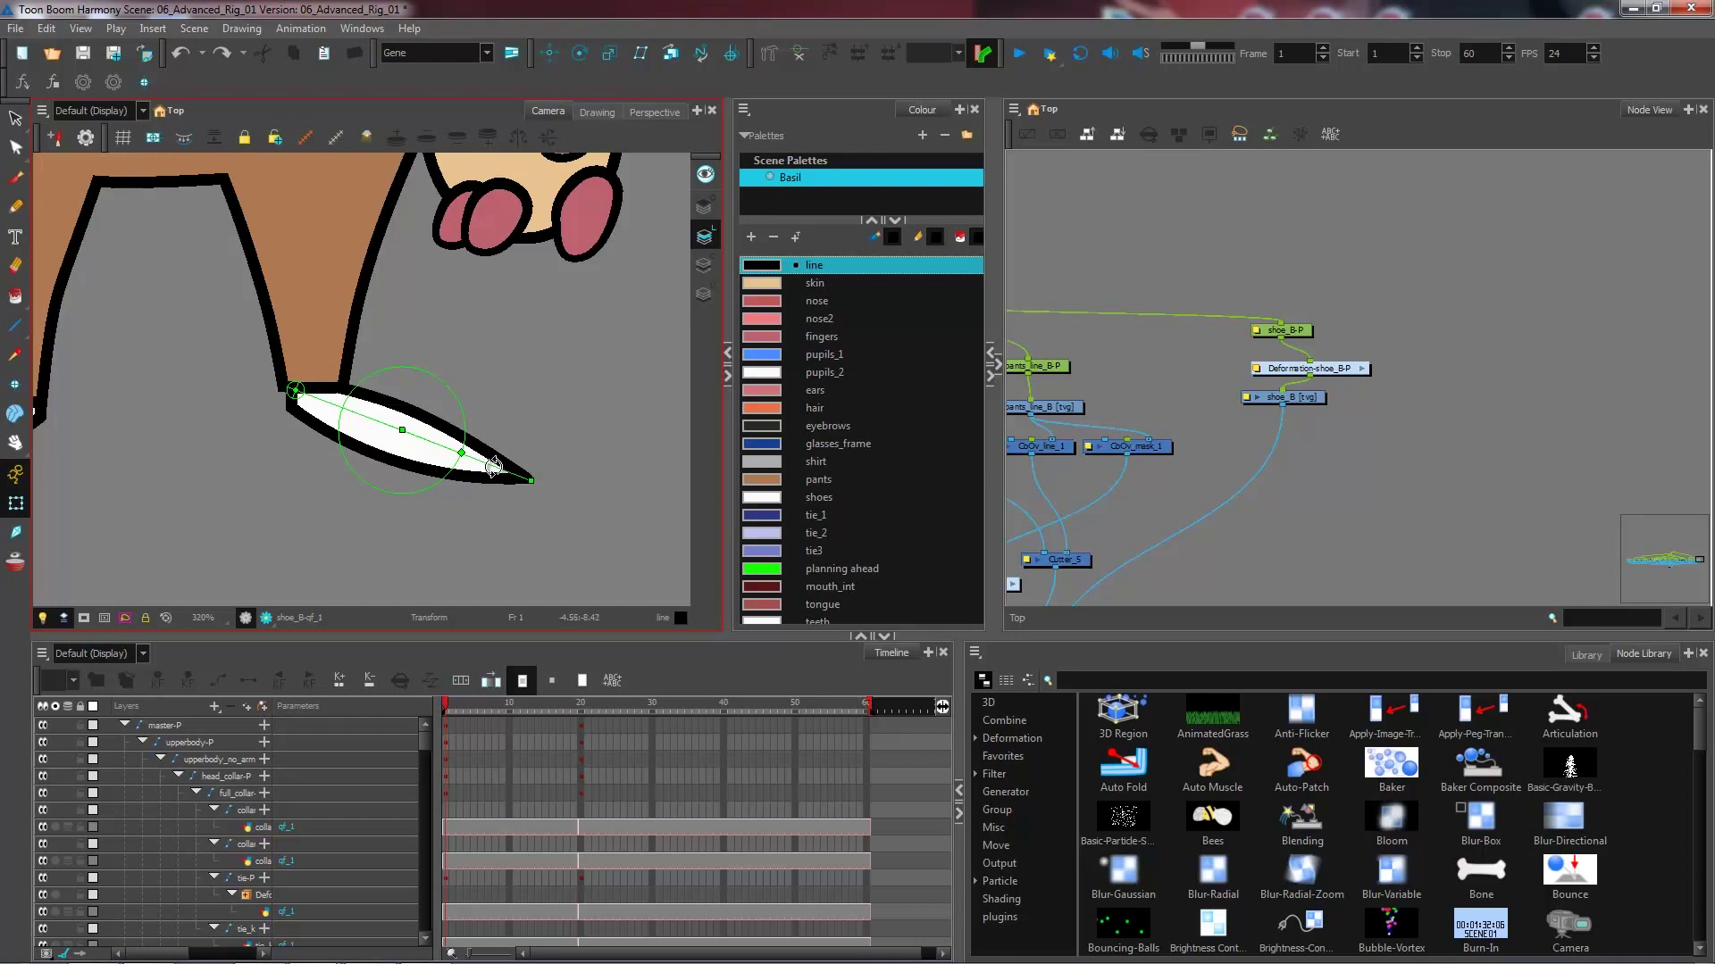
{"action": "left_click_drag", "start_coordinate": [492, 463], "coordinate": [483, 398]}
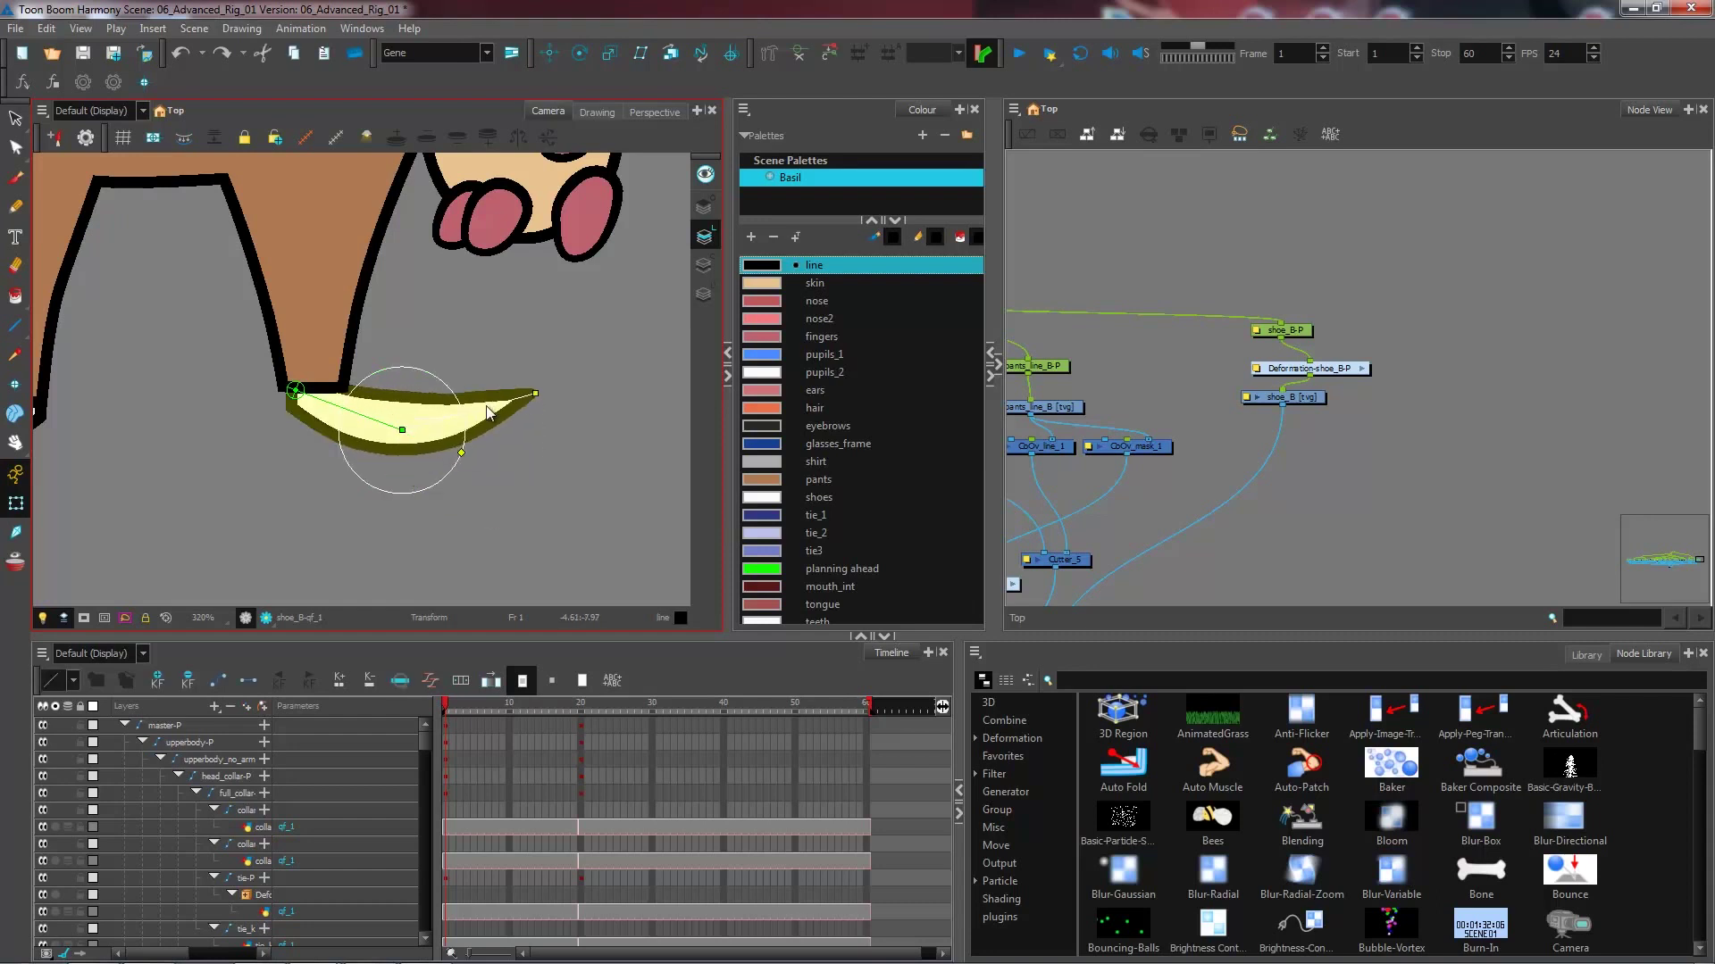
{"action": "key", "text": "ctrl+z"}
- Try pulling the toe tip inward and shifting the first bone, undo both changes, and deselect the shoe
{"action": "mouse_move", "coordinate": [530, 481]}
{"action": "left_mouse_down"}
{"action": "mouse_move", "coordinate": [575, 501]}
{"action": "mouse_move", "coordinate": [500, 469]}
{"action": "left_mouse_up"}
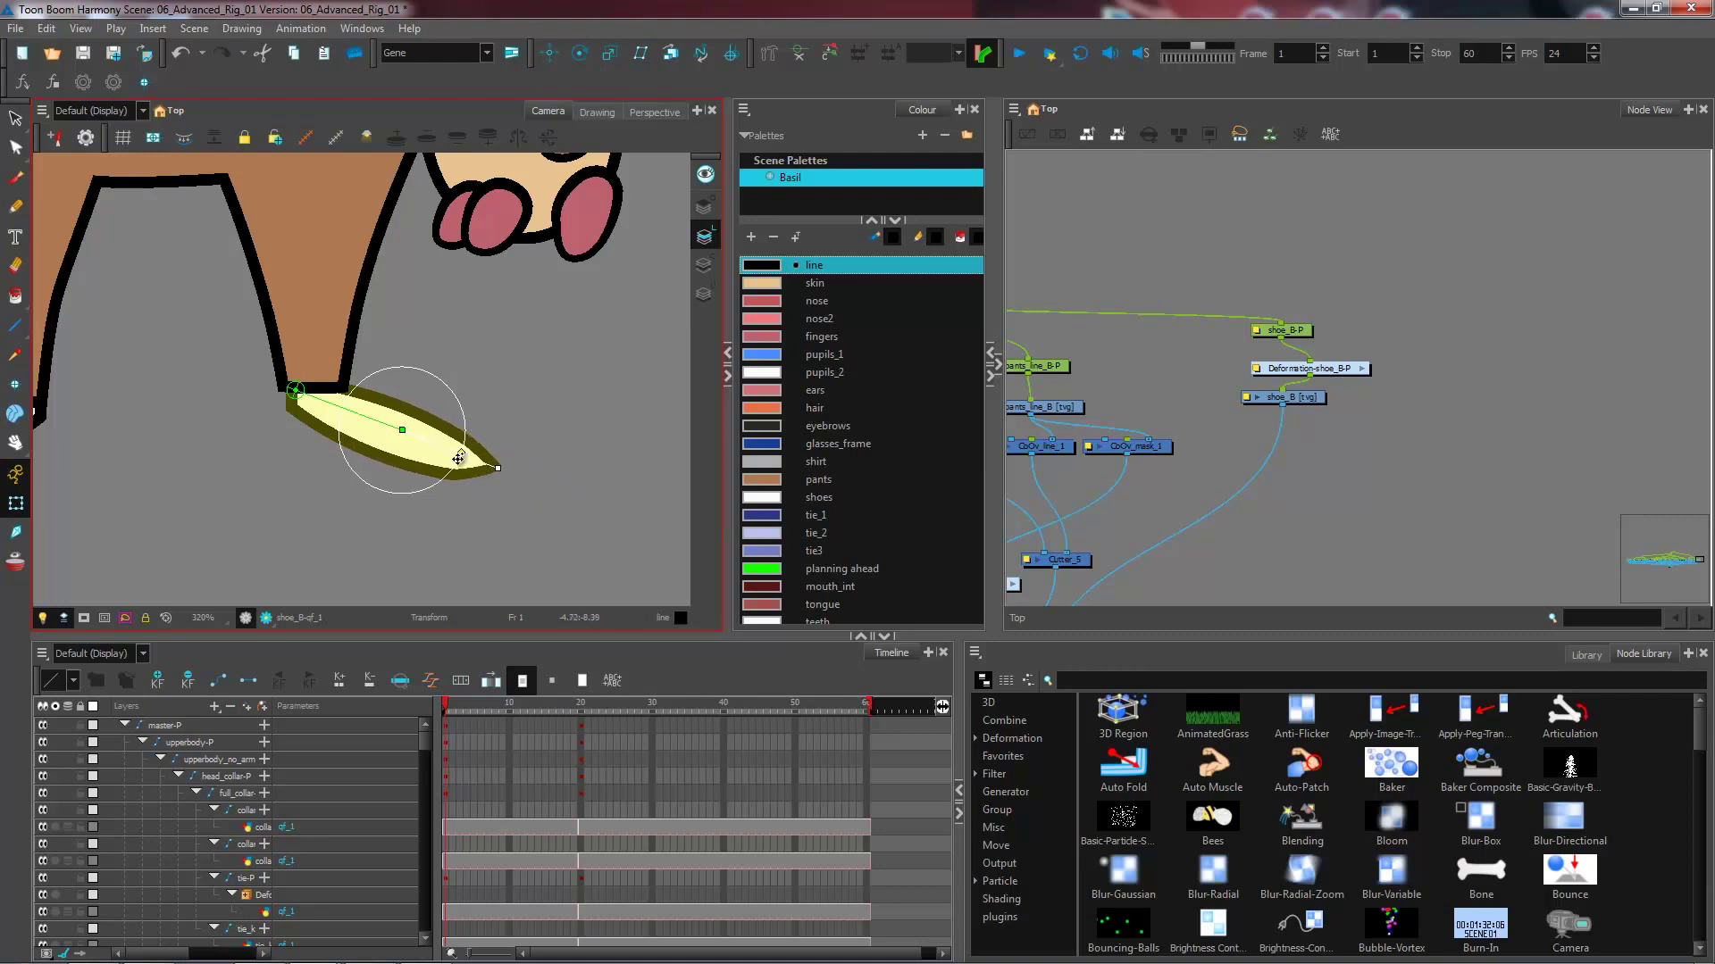
{"action": "key", "text": "ctrl+z"}
{"action": "mouse_move", "coordinate": [385, 426]}
{"action": "left_mouse_down"}
{"action": "mouse_move", "coordinate": [407, 432]}
{"action": "mouse_move", "coordinate": [391, 429]}
{"action": "left_mouse_up"}
{"action": "key", "text": "ctrl+z"}
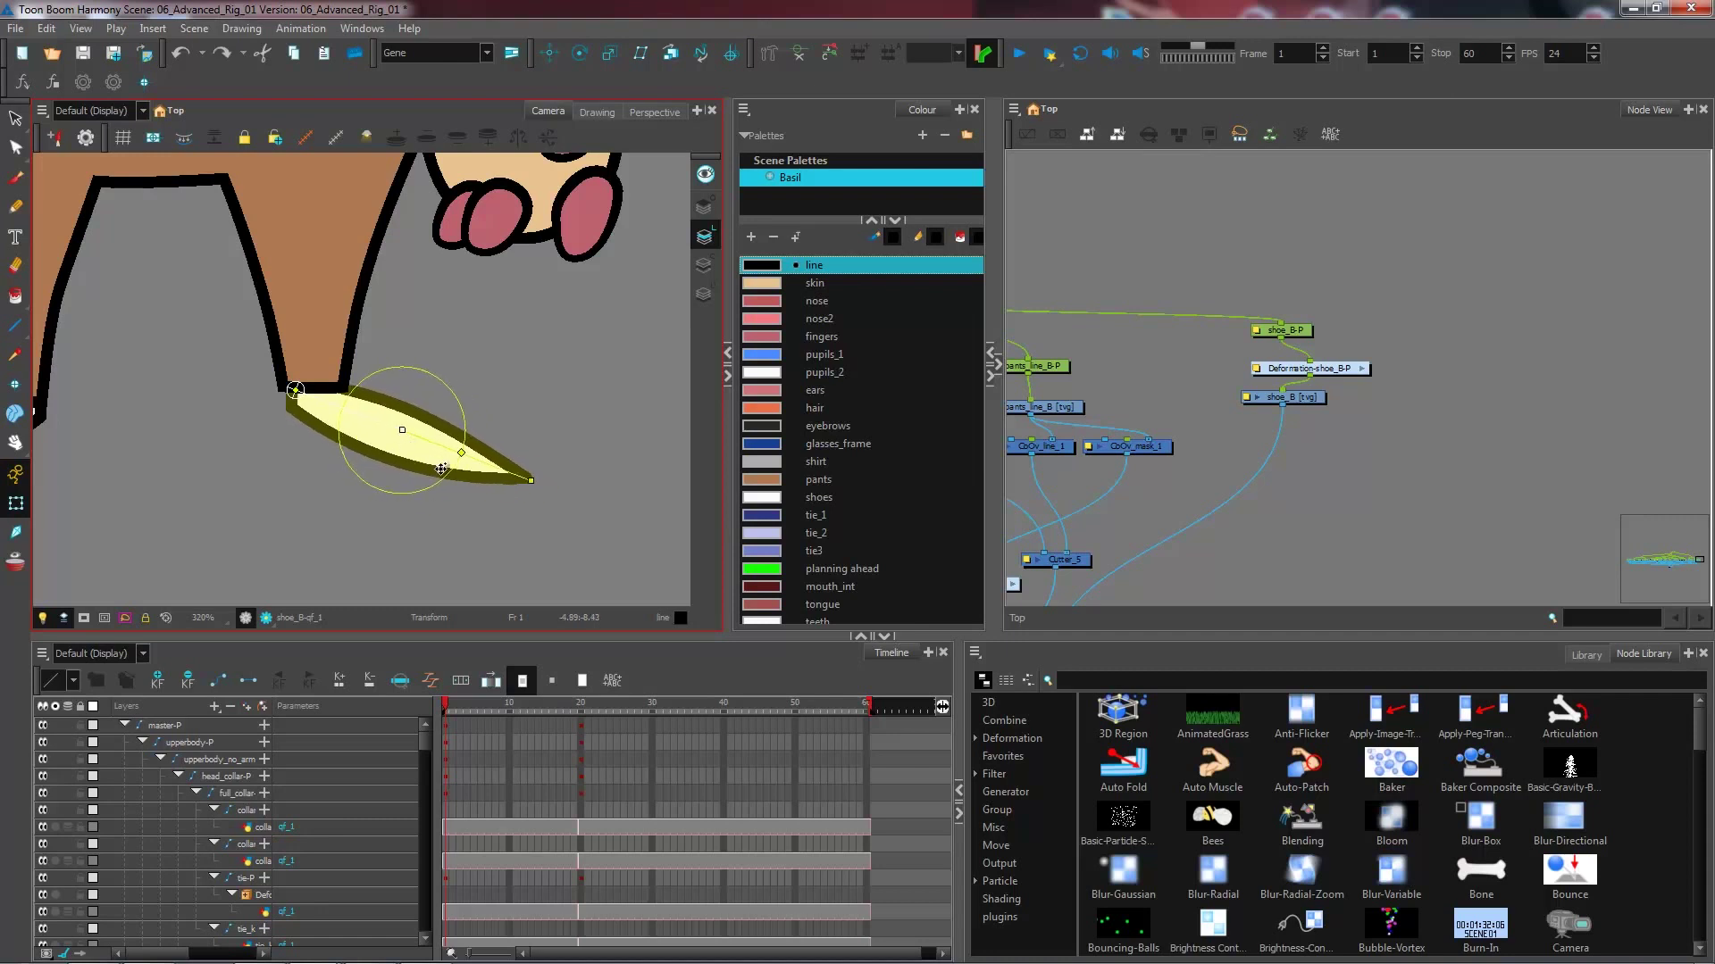
{"action": "left_click", "coordinate": [552, 448]}
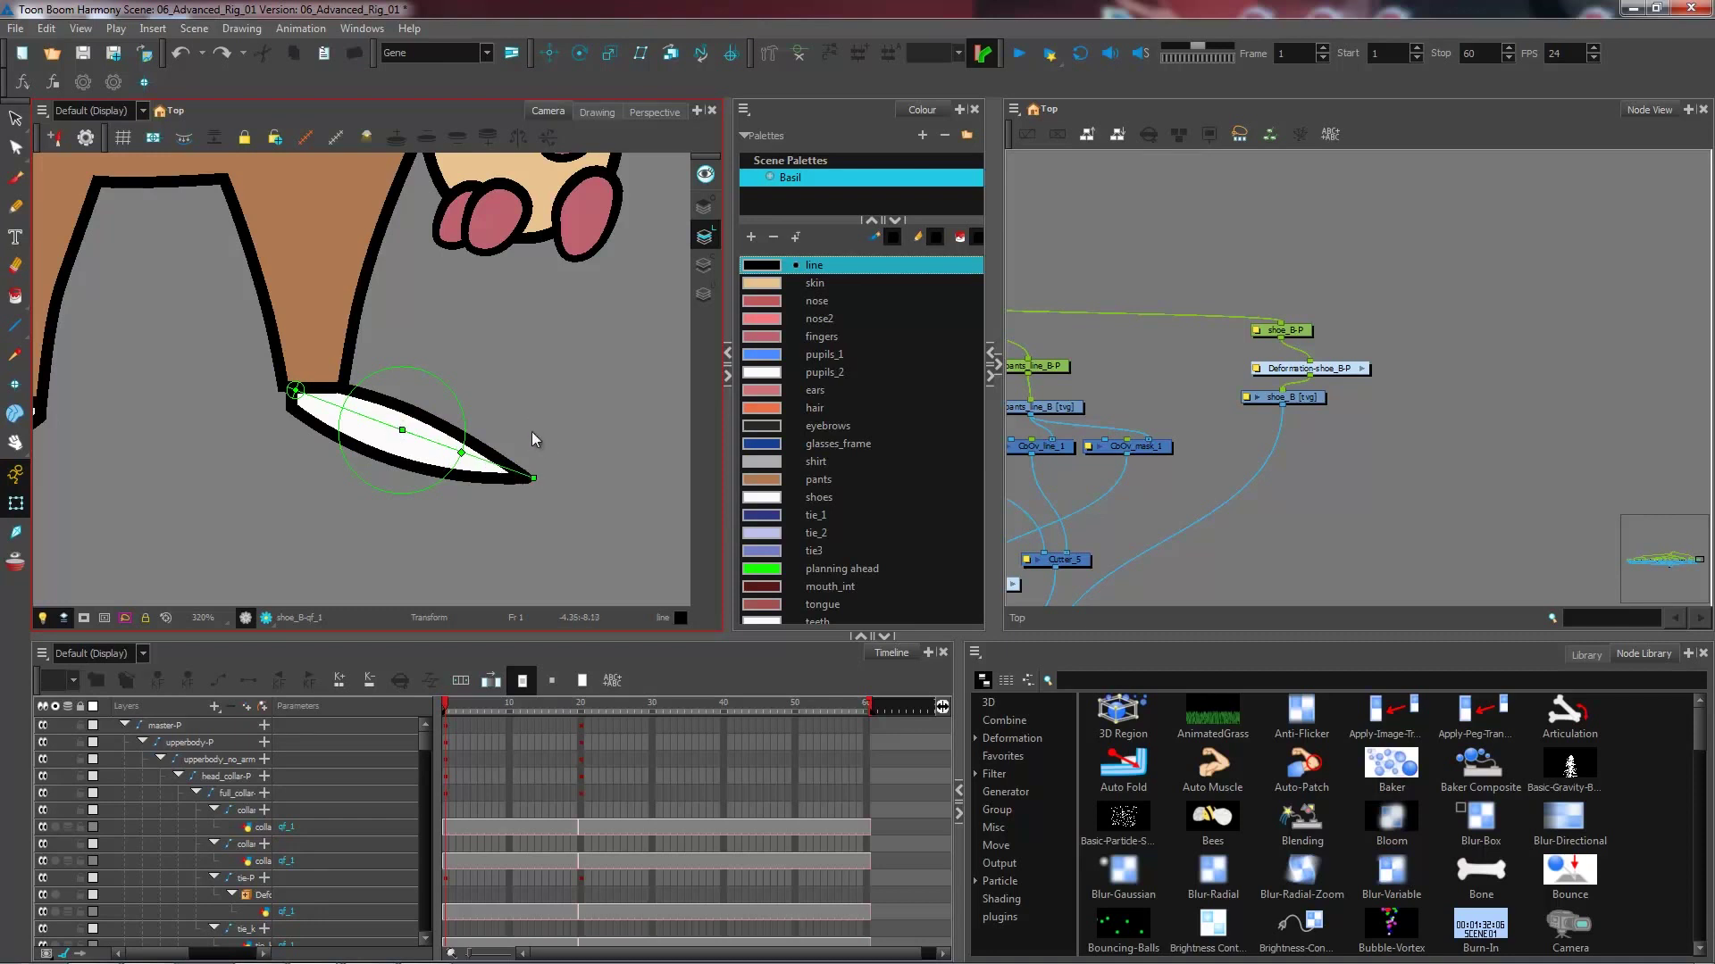
- Go to frame 20, select the same shoe's front-view drawing, and create a new deformation chain for it
{"action": "left_click", "coordinate": [582, 707]}
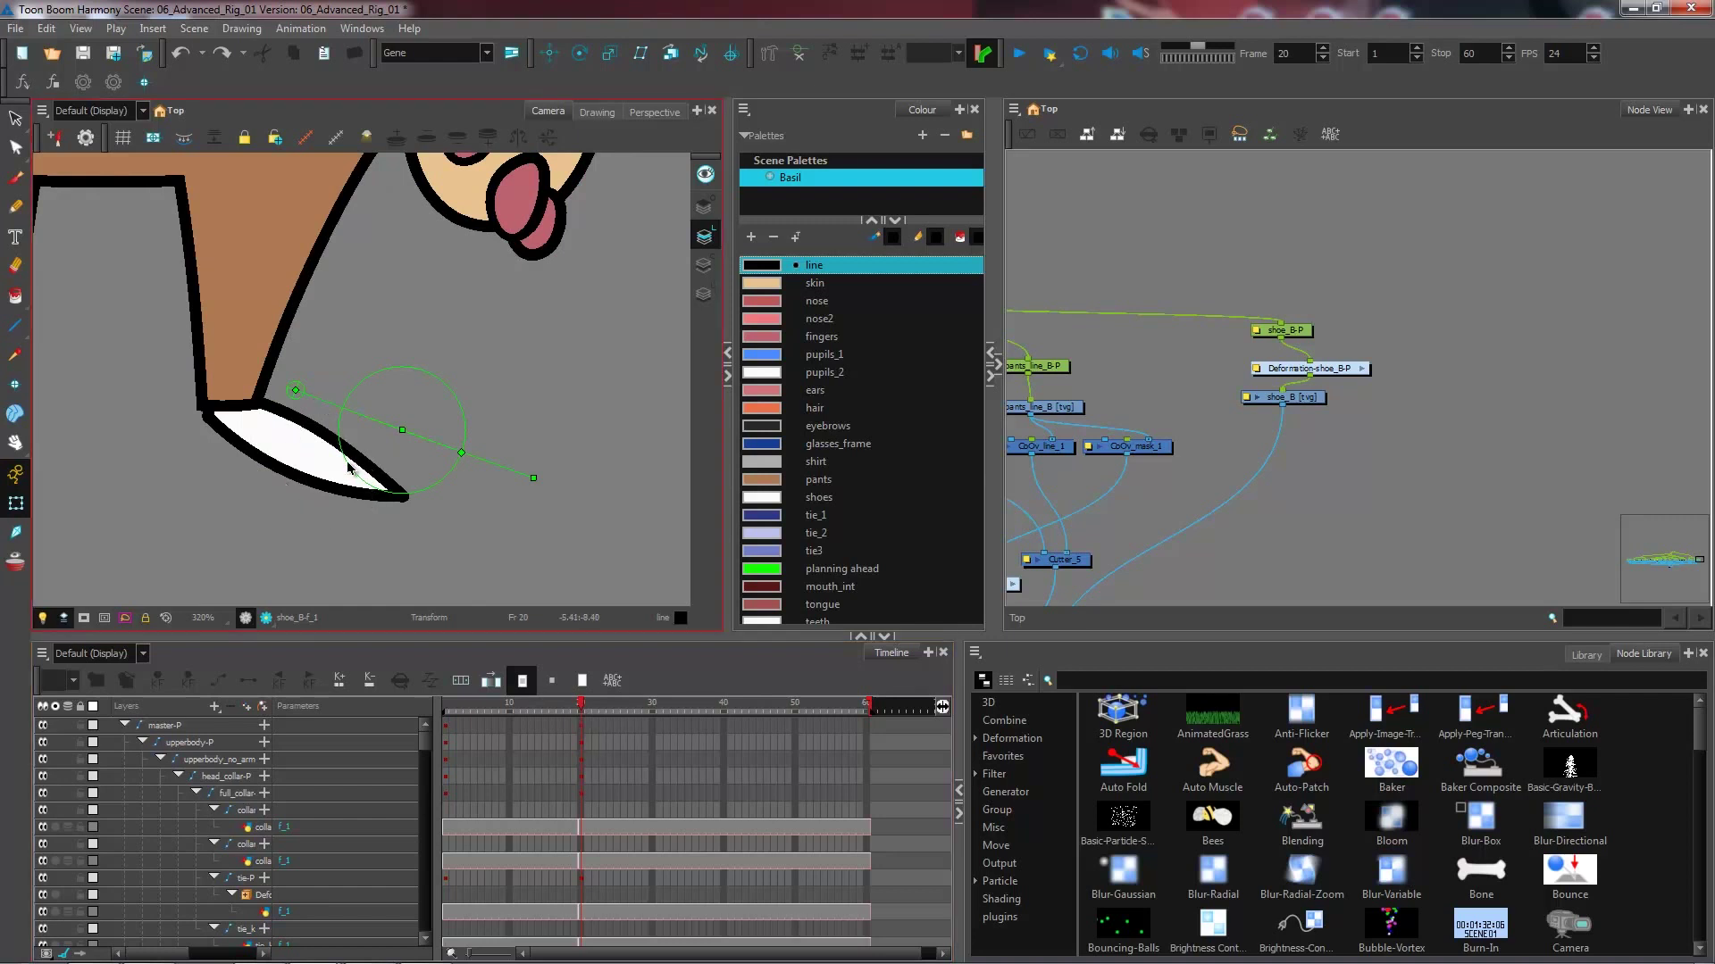
{"action": "scroll", "coordinate": [315, 447], "scroll_direction": "down", "scroll_amount": 2}
{"action": "scroll", "coordinate": [315, 446], "scroll_direction": "down", "scroll_amount": 2}
{"action": "key", "text": "space"}
{"action": "left_click_drag", "start_coordinate": [331, 410], "coordinate": [387, 440]}
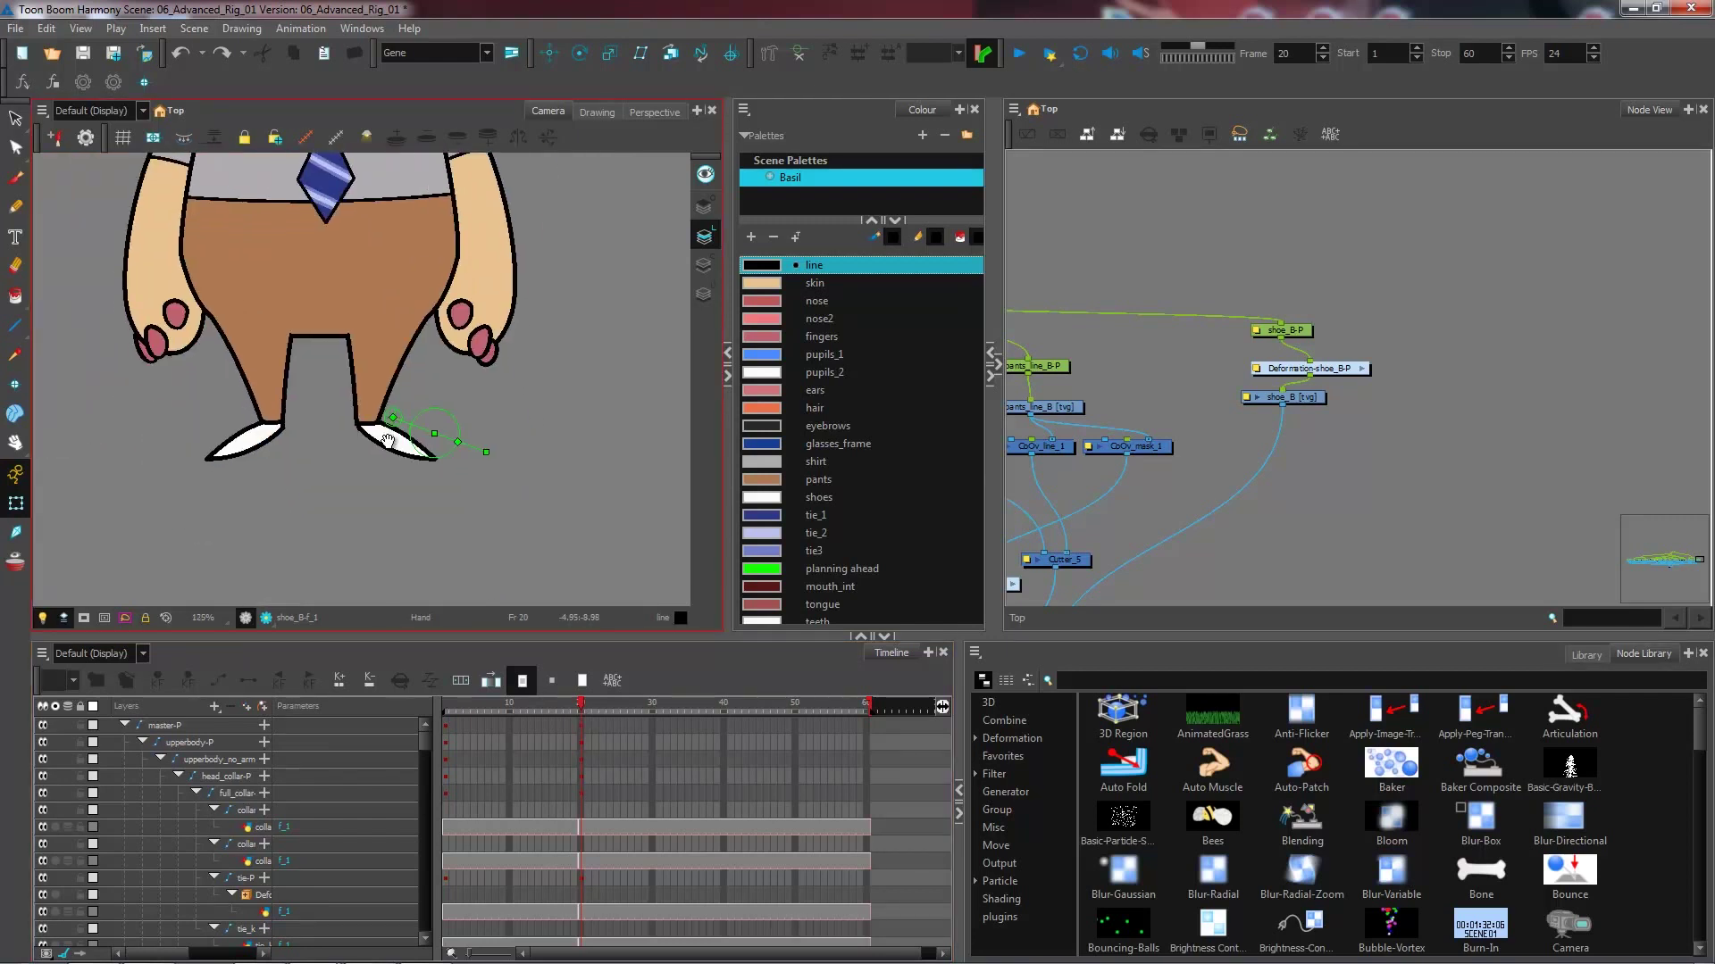
{"action": "scroll", "coordinate": [387, 440], "scroll_direction": "up", "scroll_amount": 1}
{"action": "left_click", "coordinate": [391, 444]}
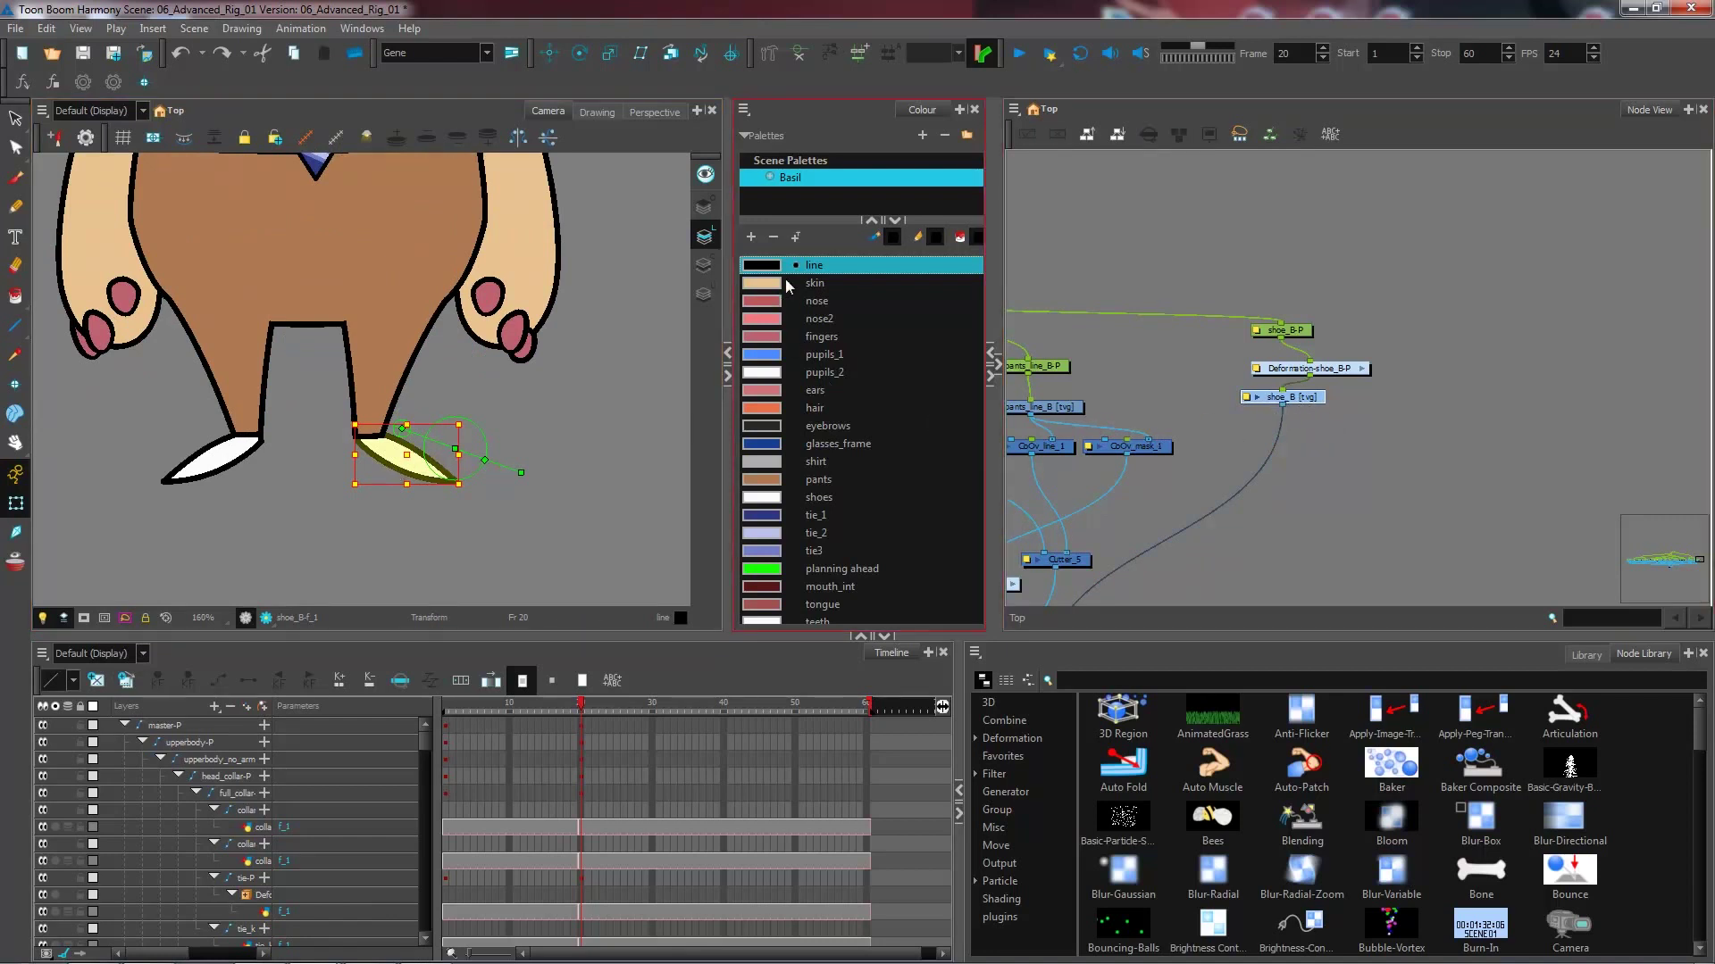
{"action": "left_click", "coordinate": [855, 61]}
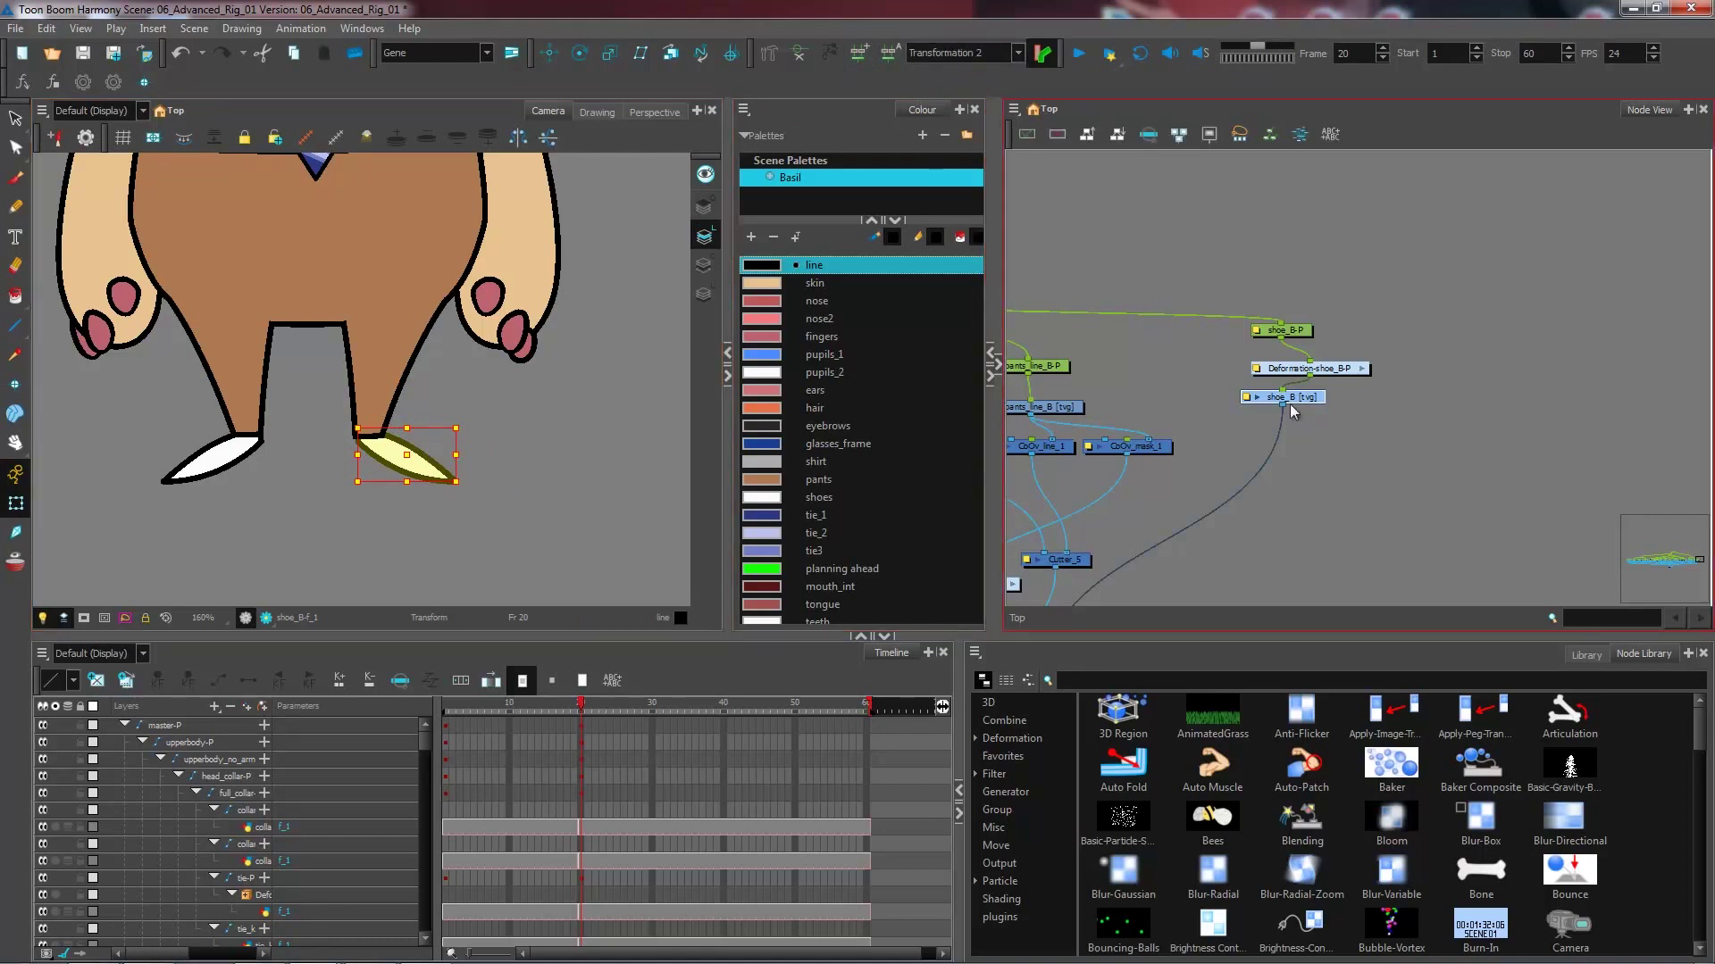
- Build the frame 20 shoe's bone chain from the ankle through a mid-shoe joint to the toe tip, fitting the joint's radius
{"action": "left_click", "coordinate": [764, 54]}
{"action": "scroll", "coordinate": [381, 499], "scroll_direction": "up", "scroll_amount": 6}
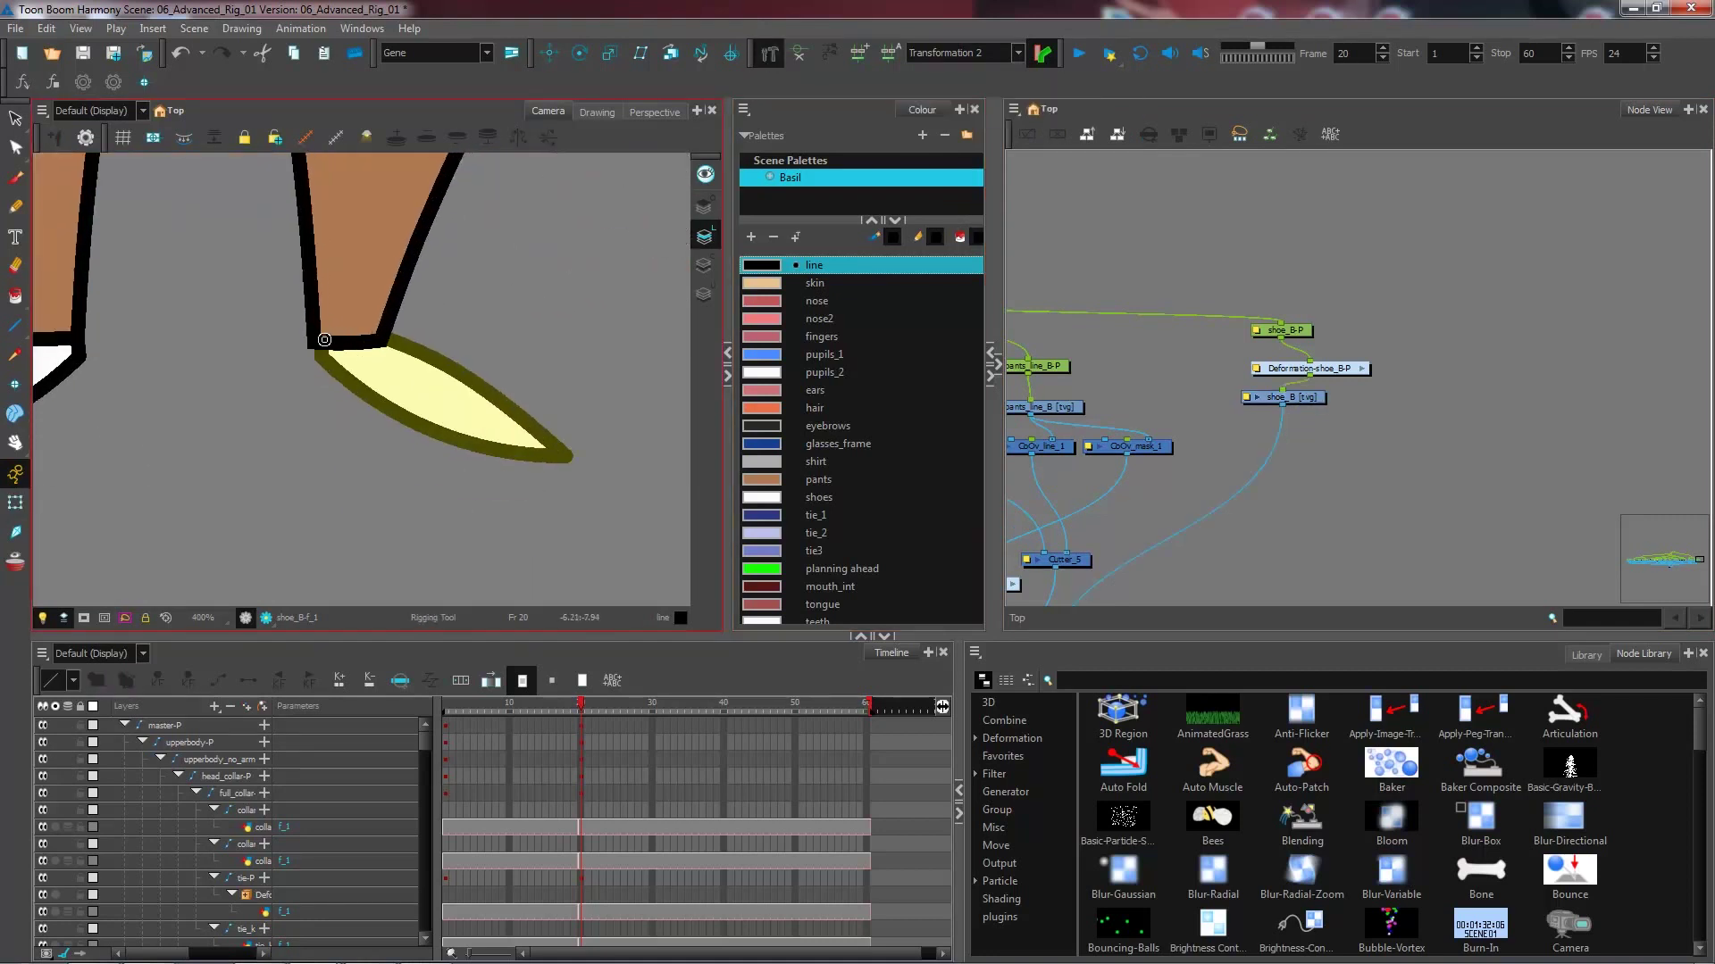
{"action": "left_click", "coordinate": [321, 339]}
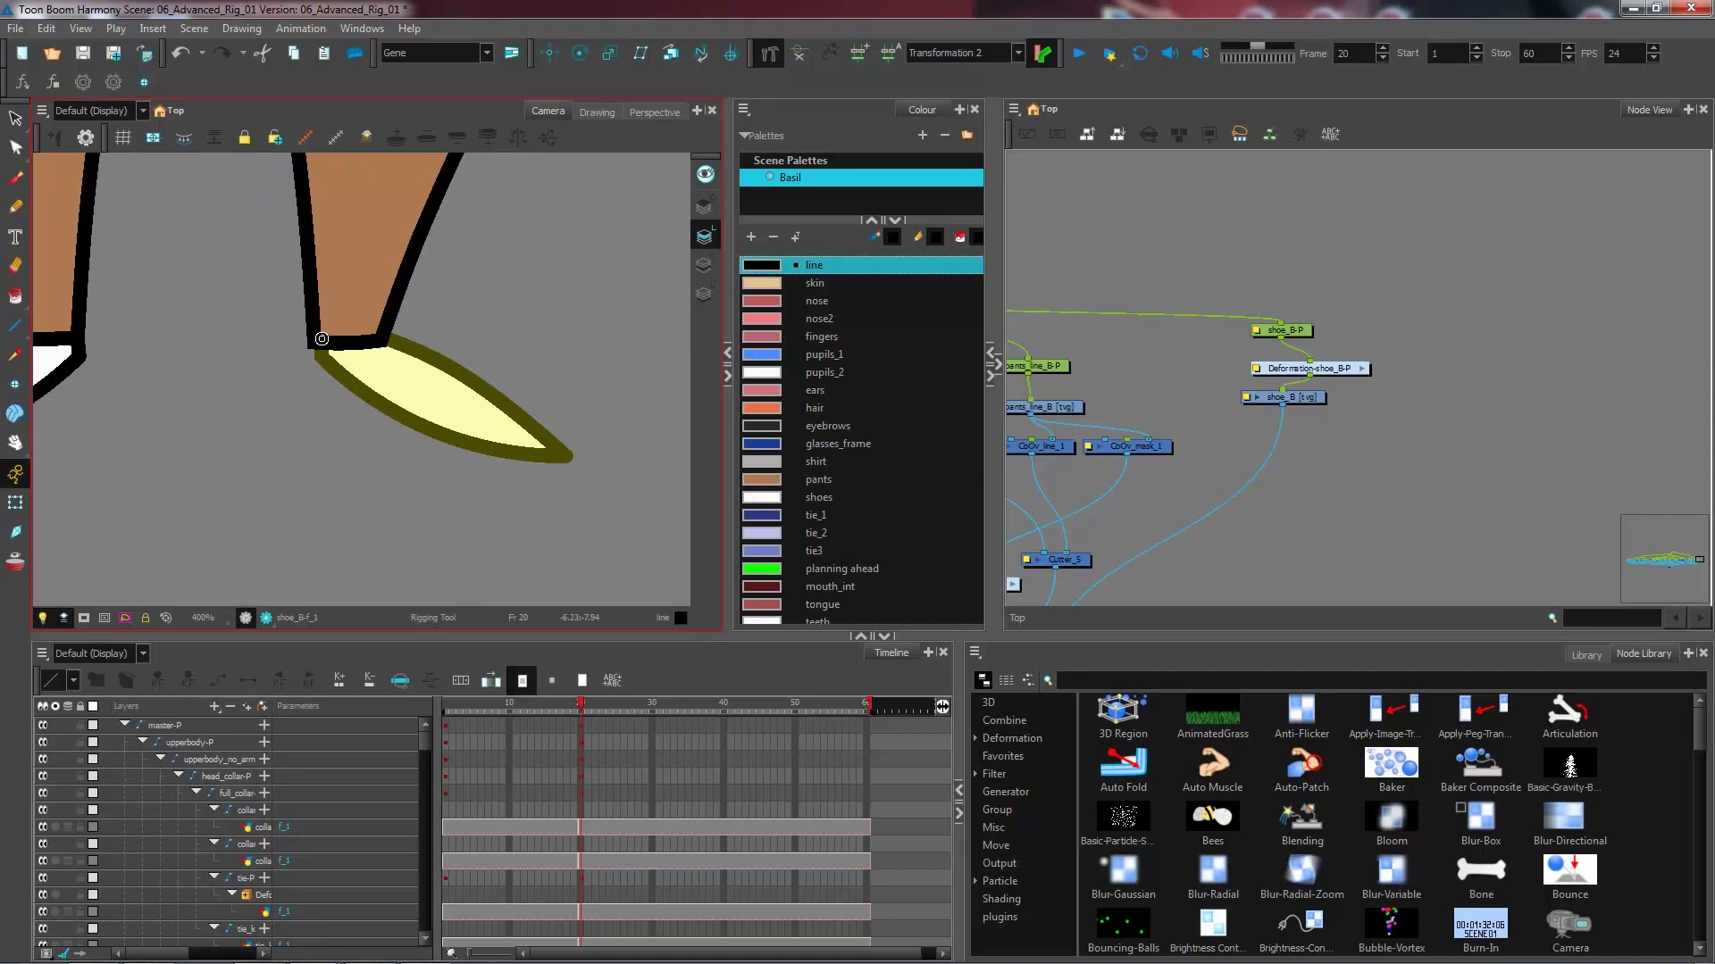
{"action": "left_click", "coordinate": [435, 395]}
{"action": "left_click", "coordinate": [565, 460]}
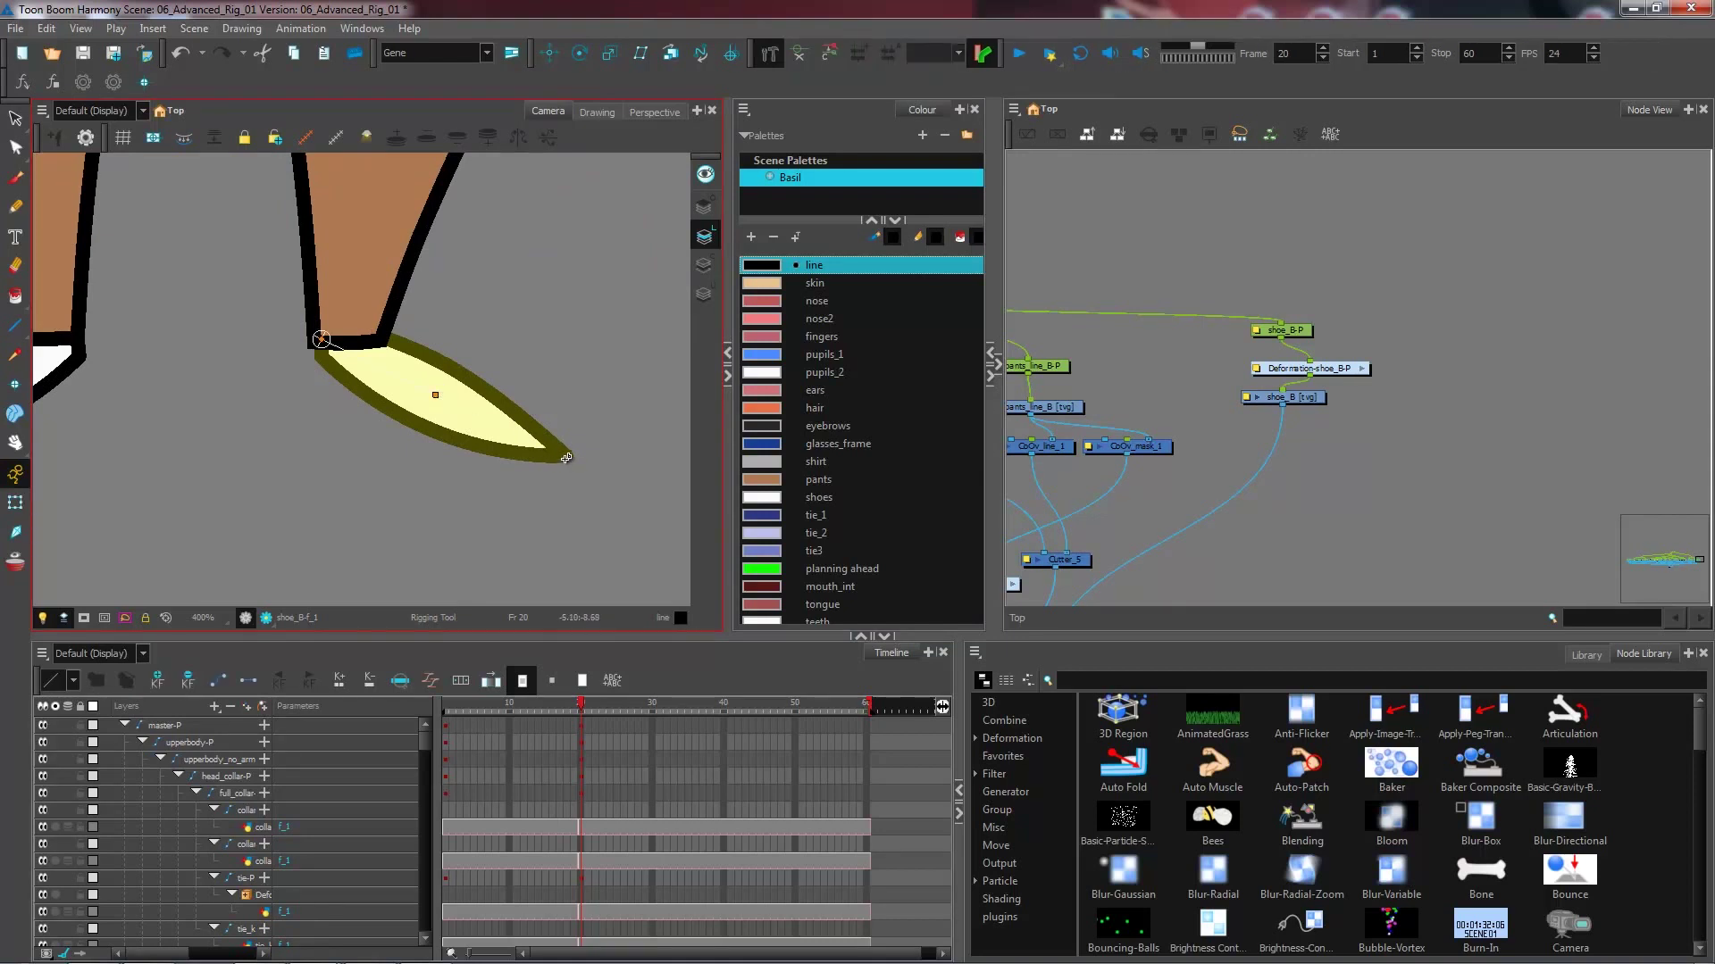
{"action": "left_click_drag", "start_coordinate": [502, 427], "coordinate": [504, 427]}
- Step back and forth around frame 20 to compare the shoe's two deformation chains and check the toe bone
{"action": "left_click", "coordinate": [15, 503]}
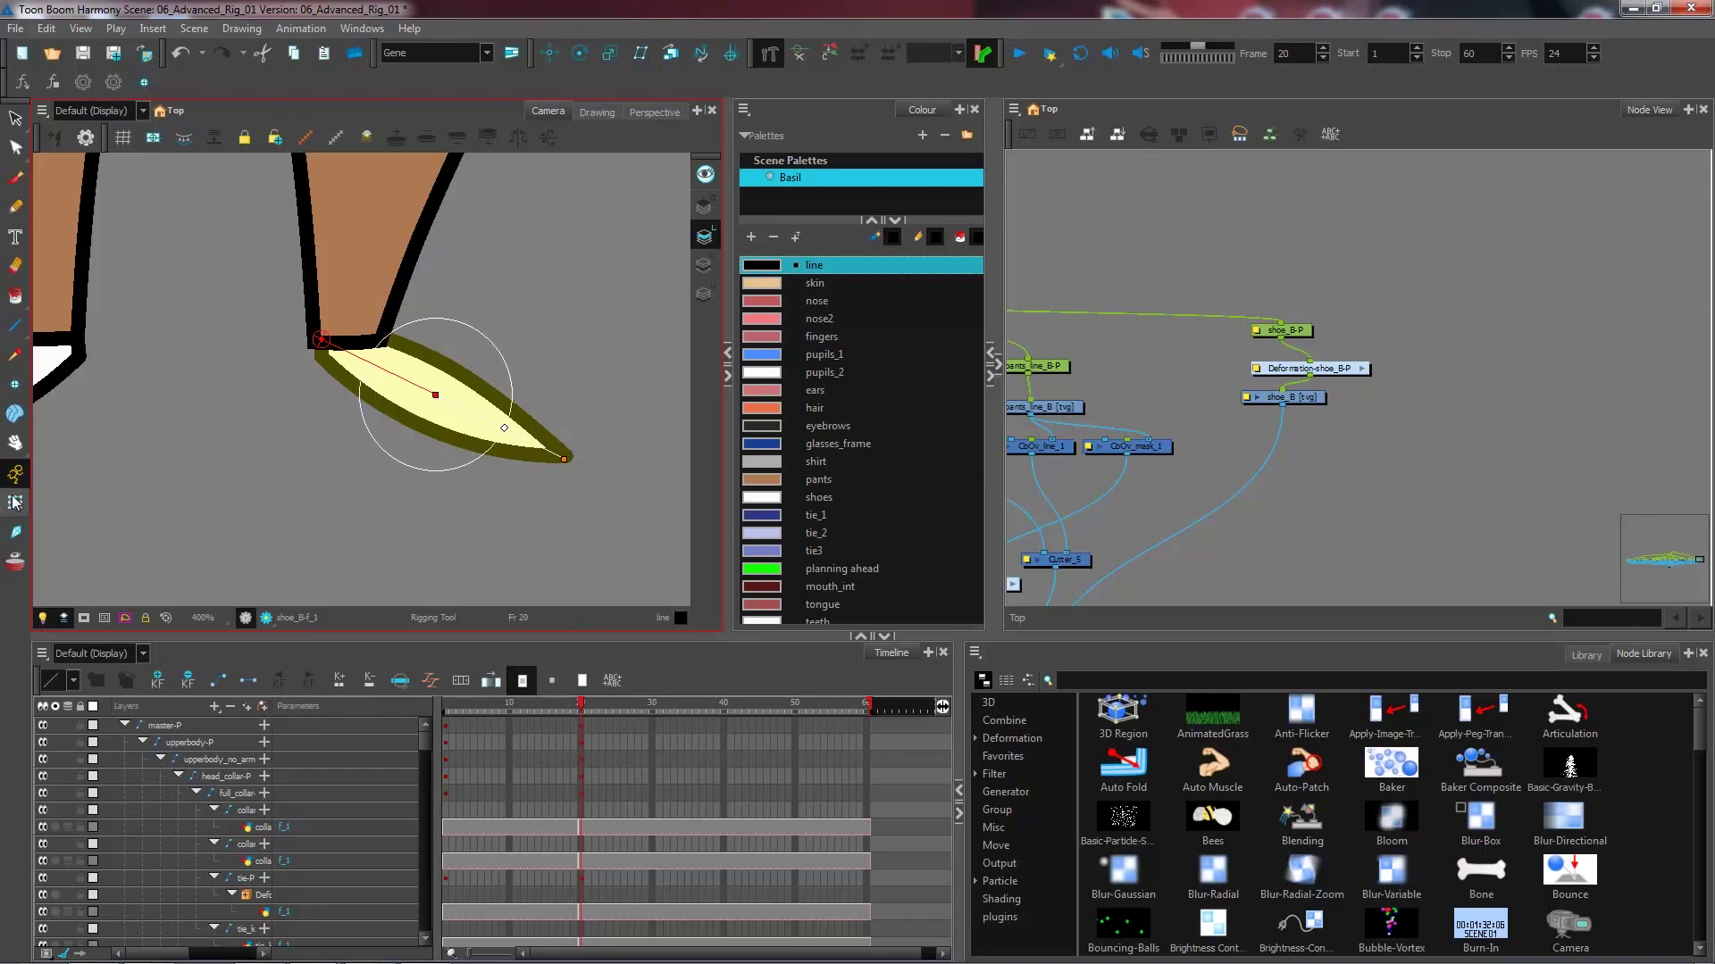
{"action": "key", "text": "comma"}
{"action": "key", "text": "period"}
{"action": "key", "text": "comma"}
{"action": "key", "text": "period"}
{"action": "key", "text": "period"}
{"action": "key", "text": "comma"}
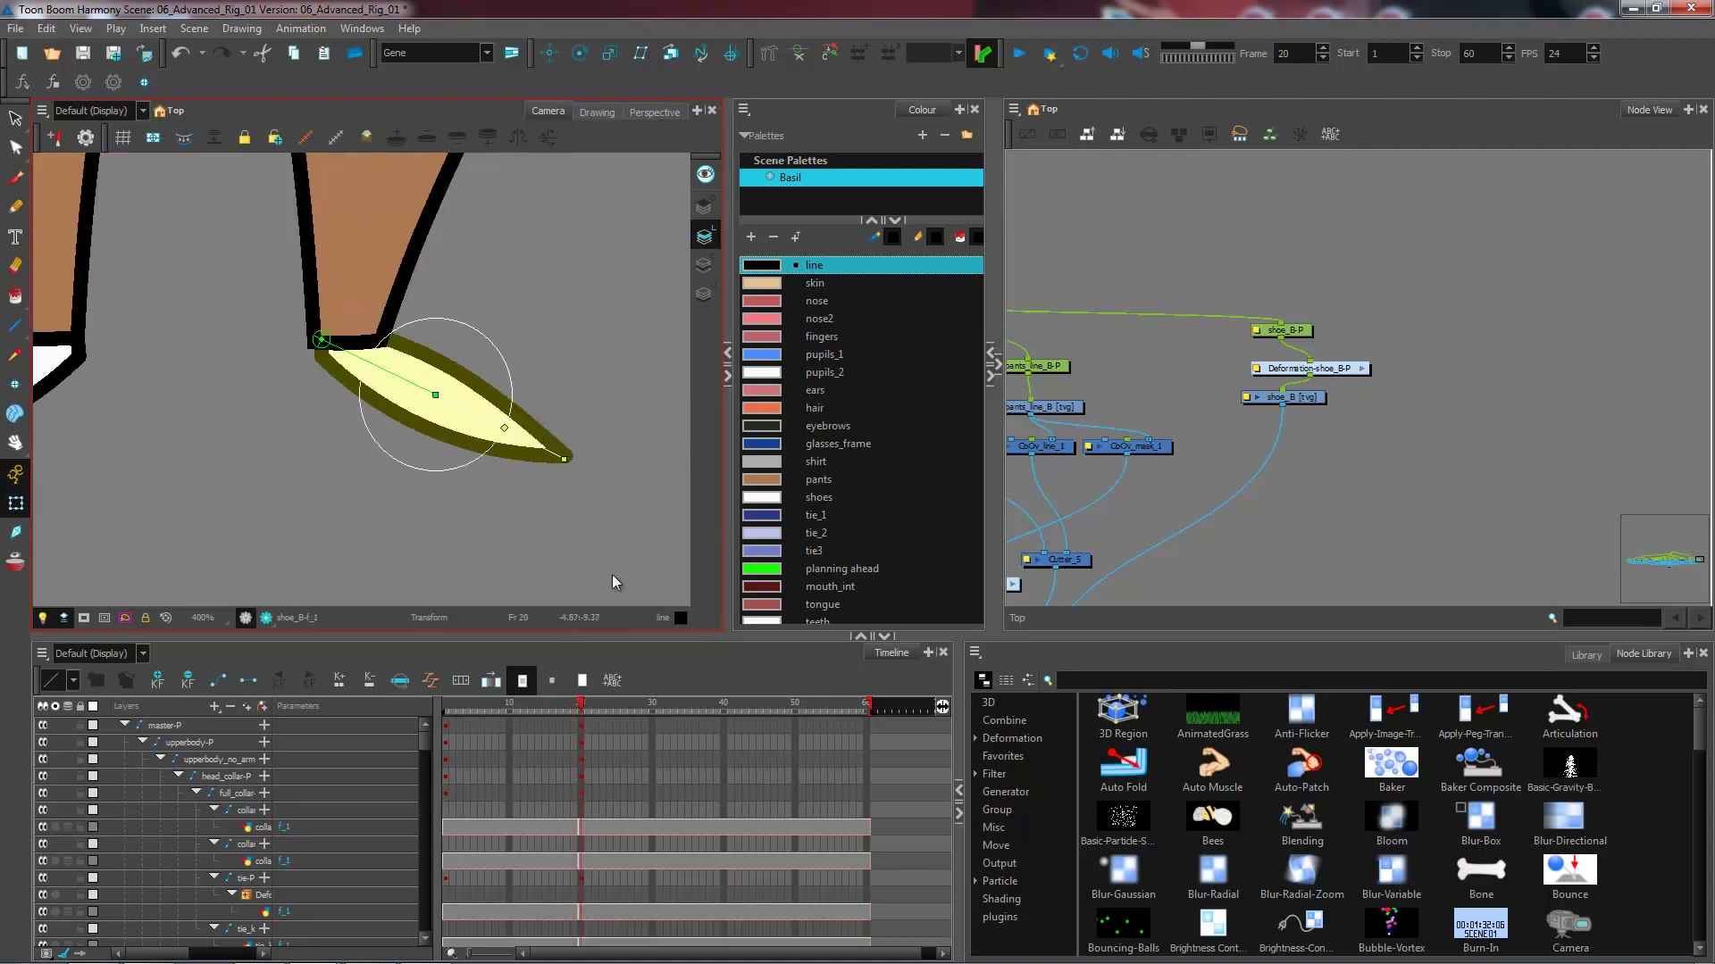
{"action": "key", "text": "period"}
{"action": "key", "text": "comma"}
{"action": "left_click", "coordinate": [652, 440]}
{"action": "mouse_move", "coordinate": [555, 454]}
{"action": "left_mouse_down"}
{"action": "mouse_move", "coordinate": [592, 363]}
{"action": "mouse_move", "coordinate": [511, 541]}
{"action": "mouse_move", "coordinate": [562, 464]}
{"action": "left_mouse_up"}
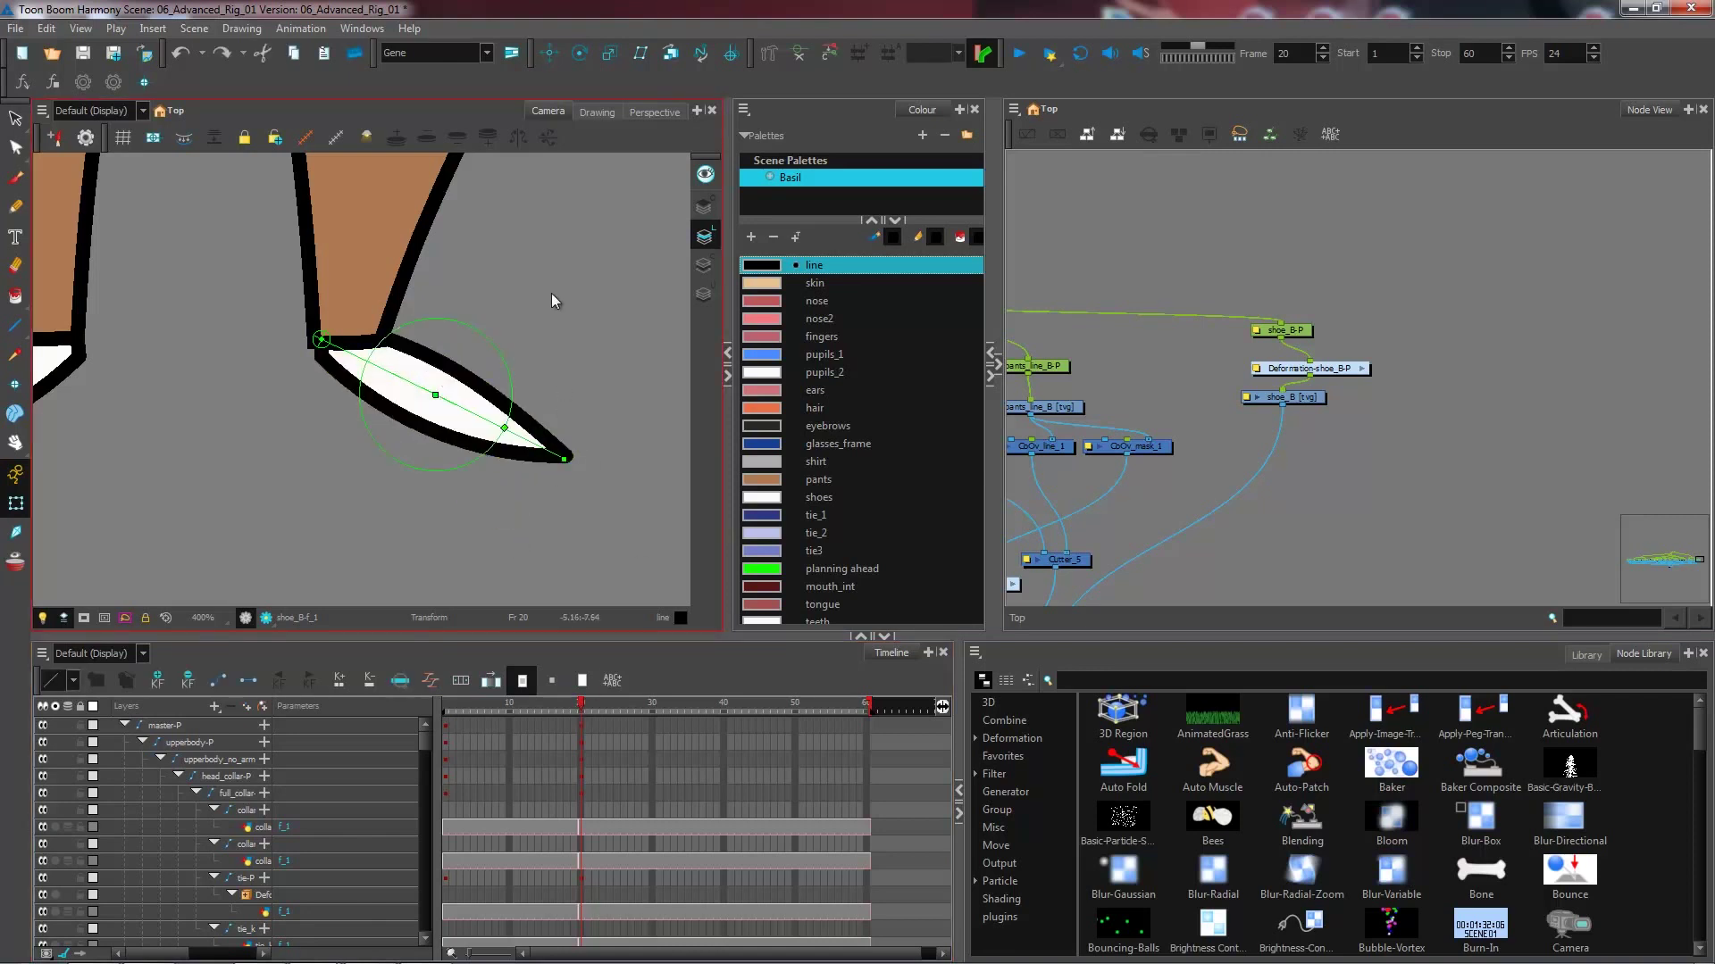
- Rearrange the nodes so Deformation-shoe_B-P lines up between the shoe_B-P peg and the shoe_B drawing
{"action": "key", "text": "2"}
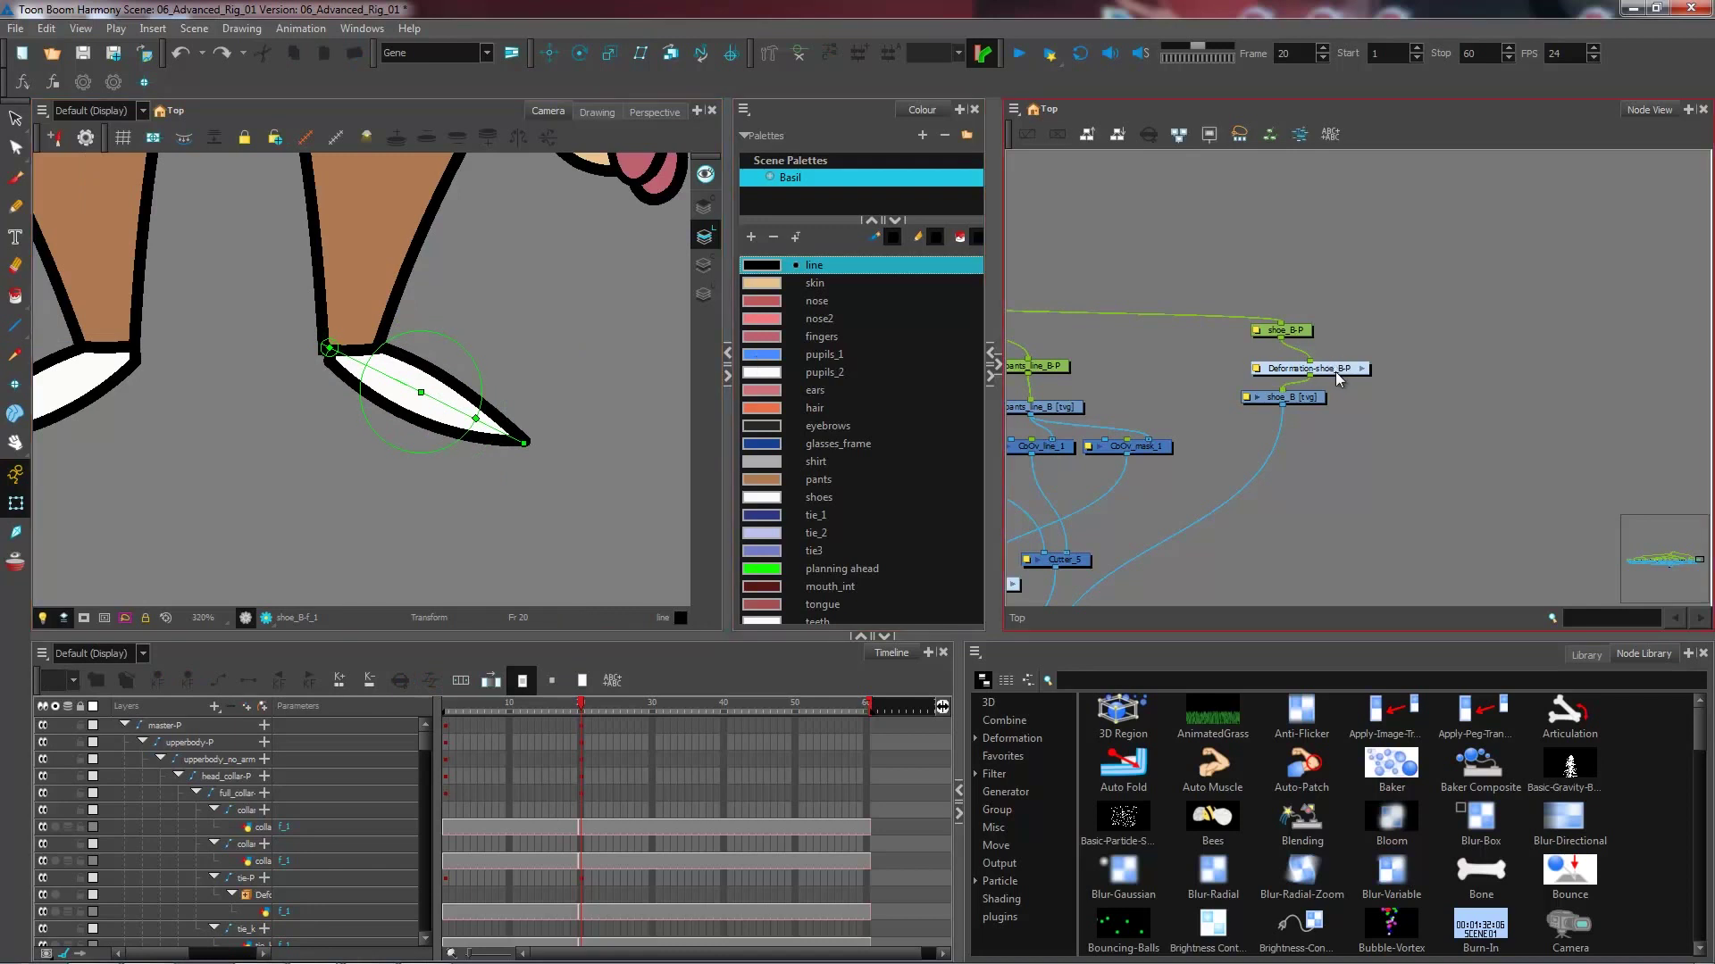
{"action": "left_click_drag", "start_coordinate": [1339, 378], "coordinate": [1310, 320]}
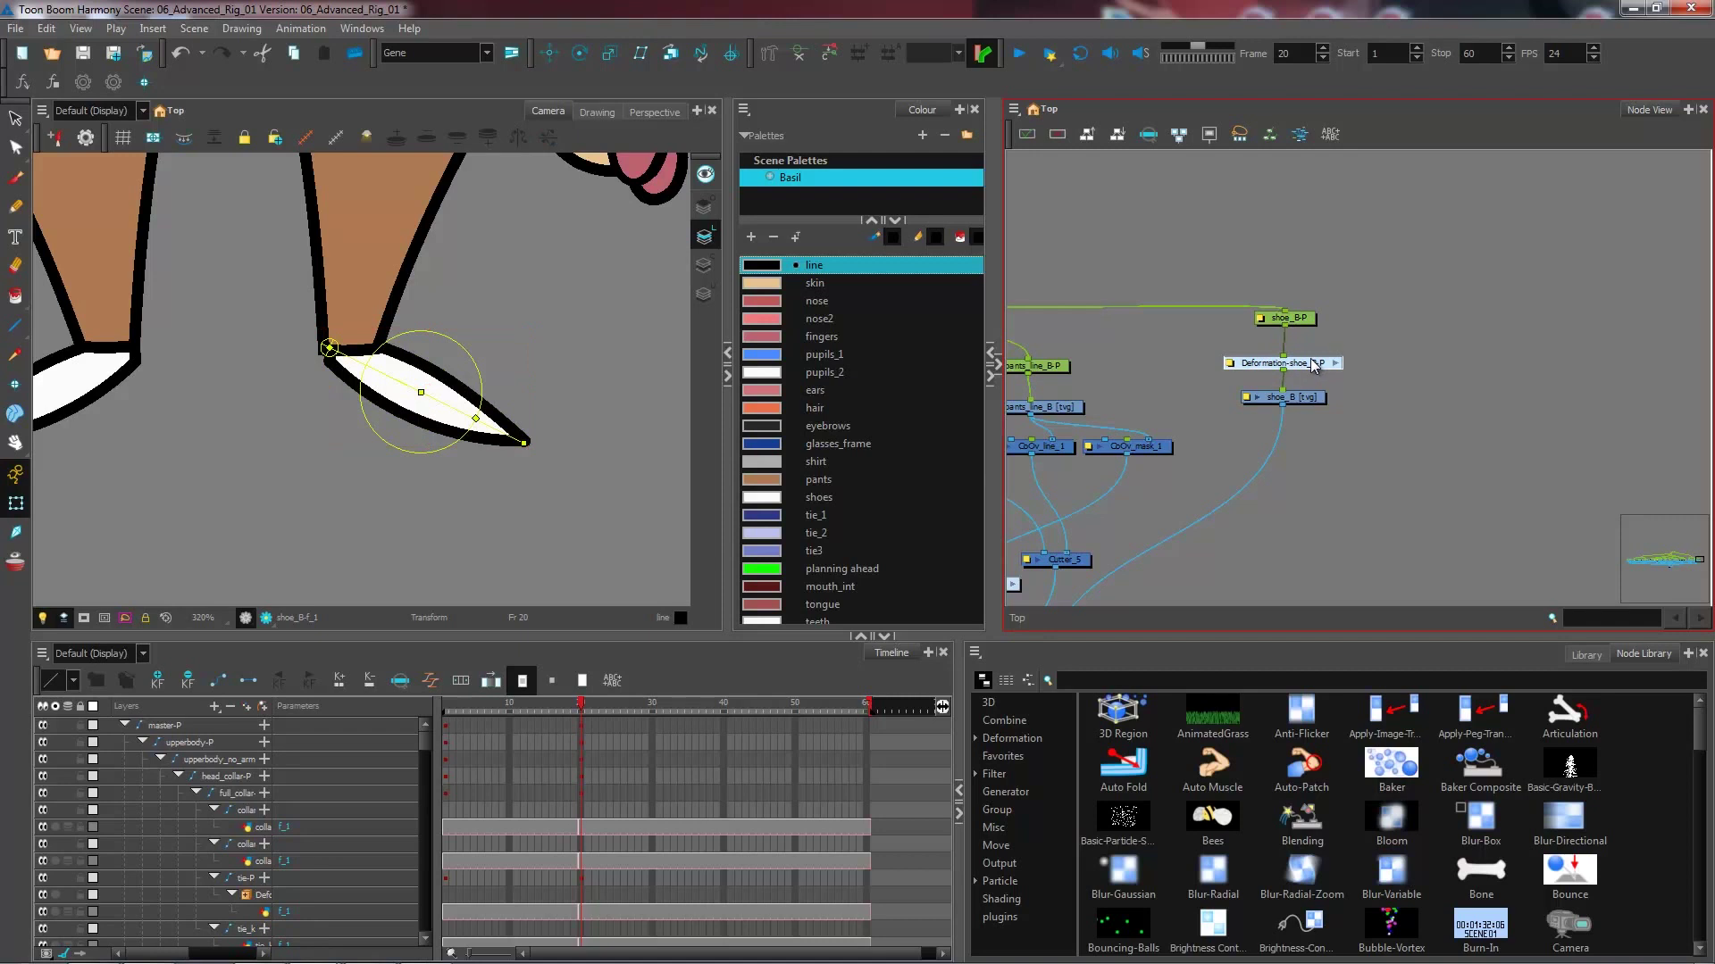
- Select the shoe_B-P peg and examine the shoe's bounding box and pivot, both up close and against the whole character
{"action": "left_click", "coordinate": [1292, 318]}
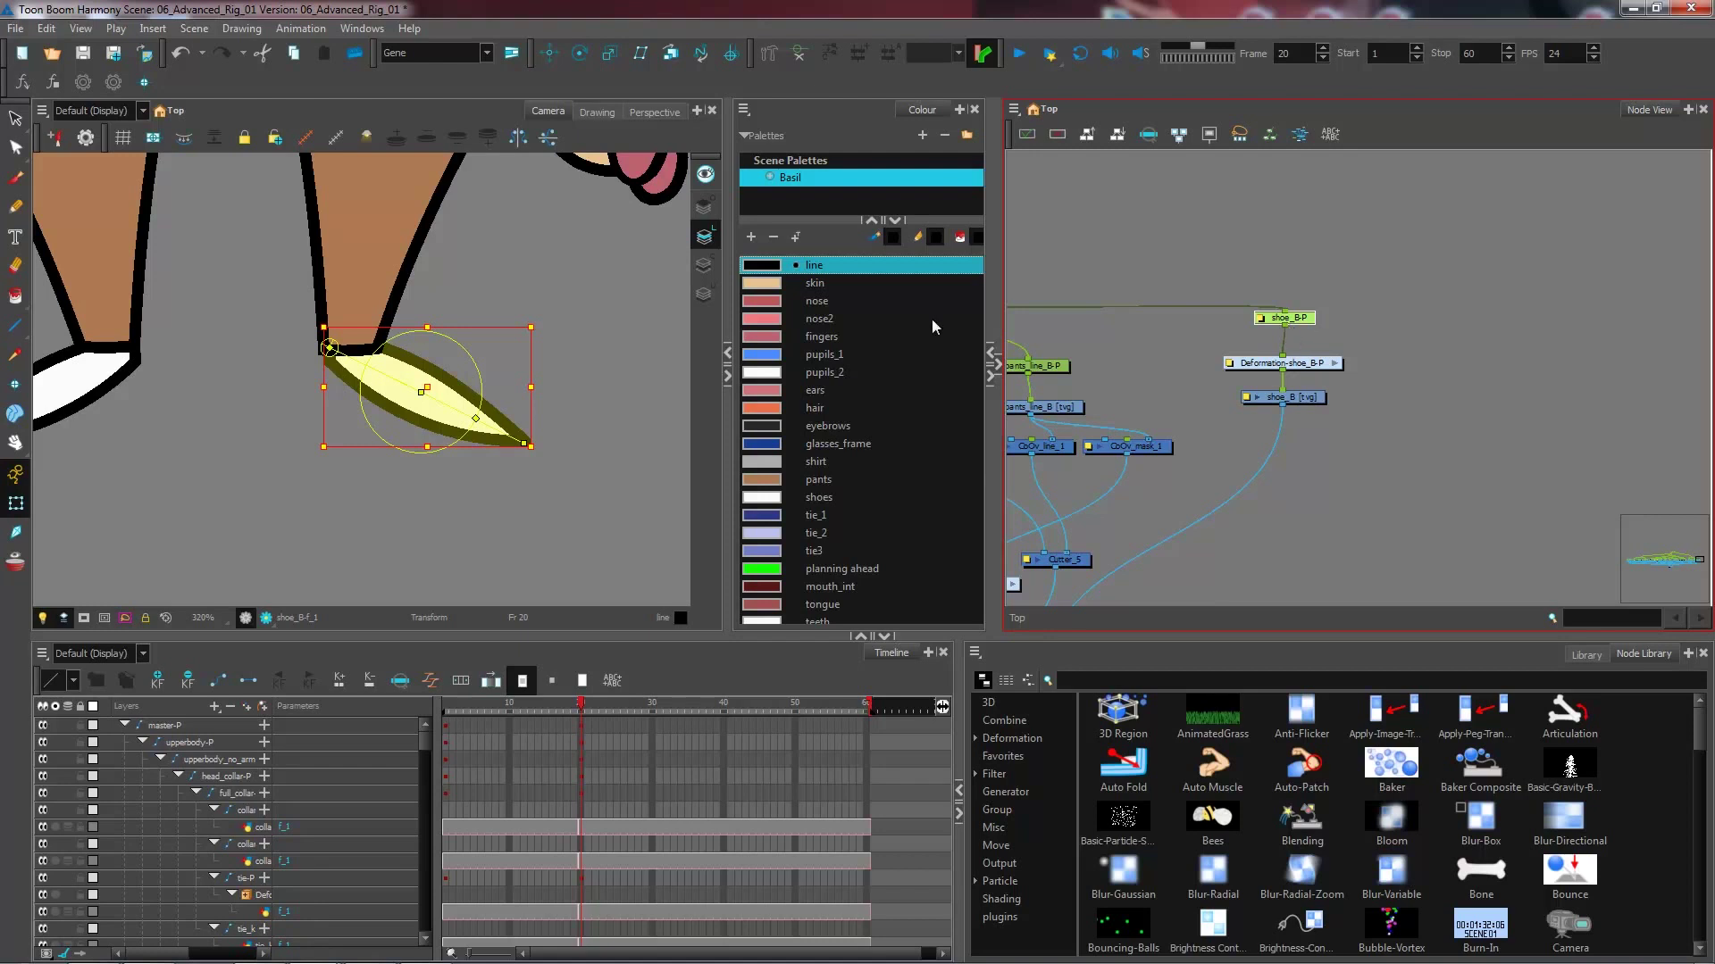
{"action": "key", "text": "1"}
{"action": "key", "text": "1"}
{"action": "key", "text": "1"}
{"action": "key", "text": "1"}
{"action": "key", "text": "1"}
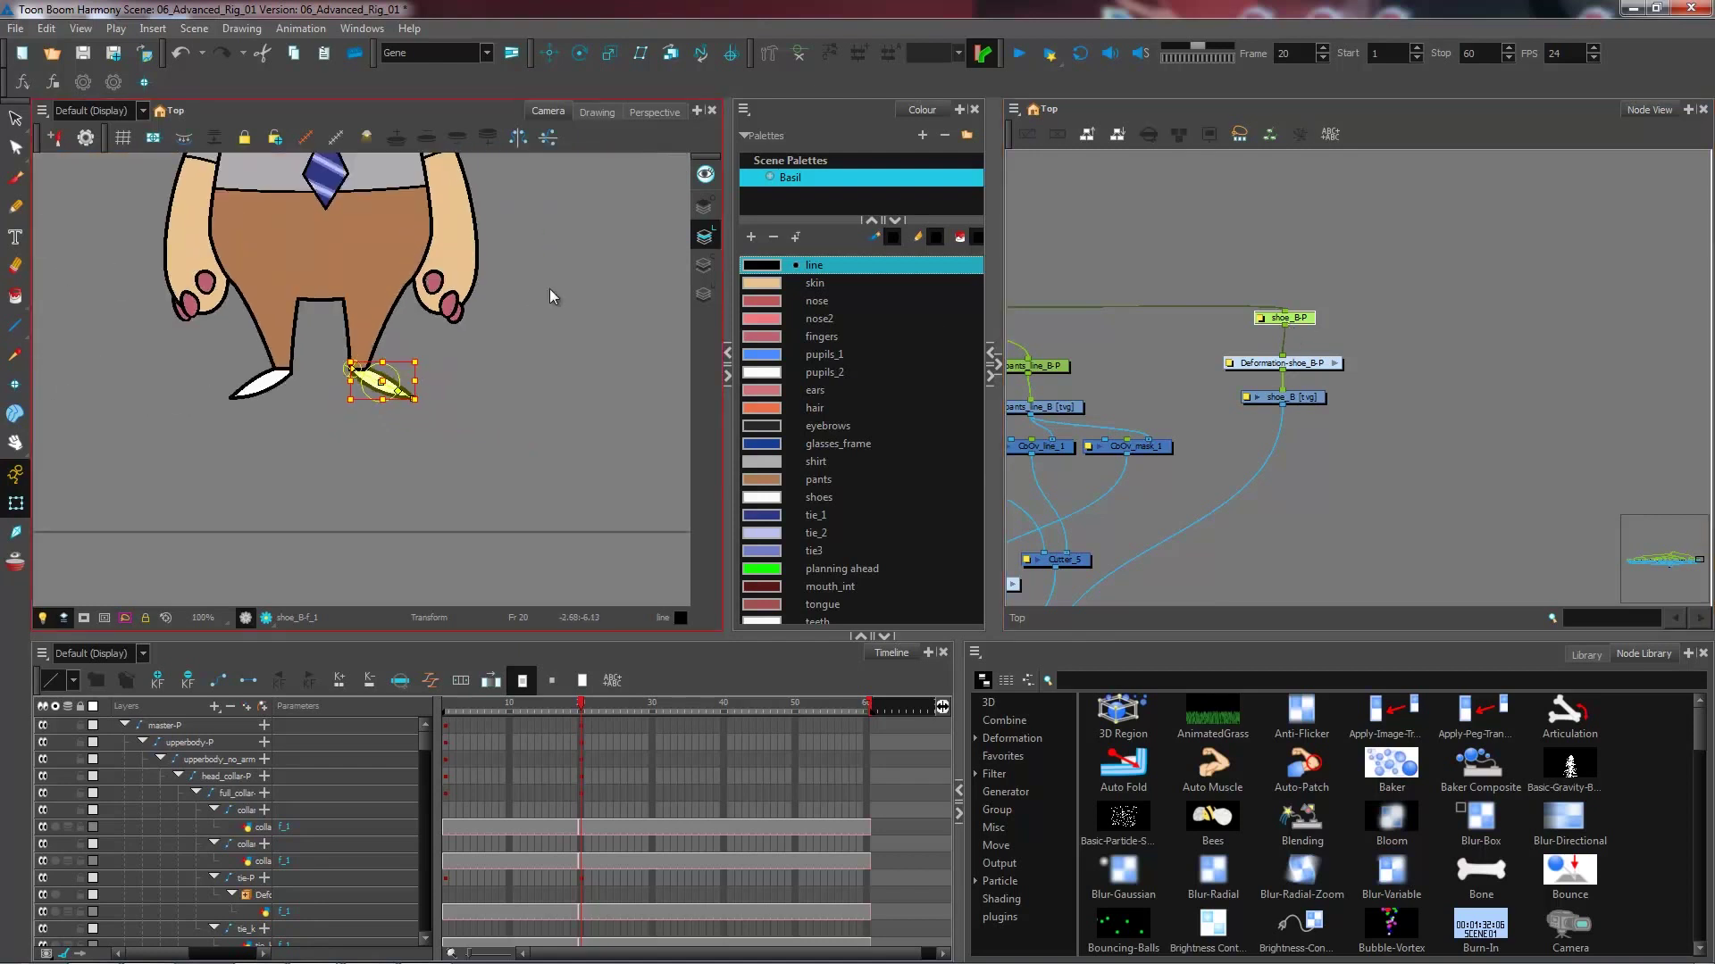
{"action": "scroll", "coordinate": [549, 297], "scroll_direction": "down", "scroll_amount": 3}
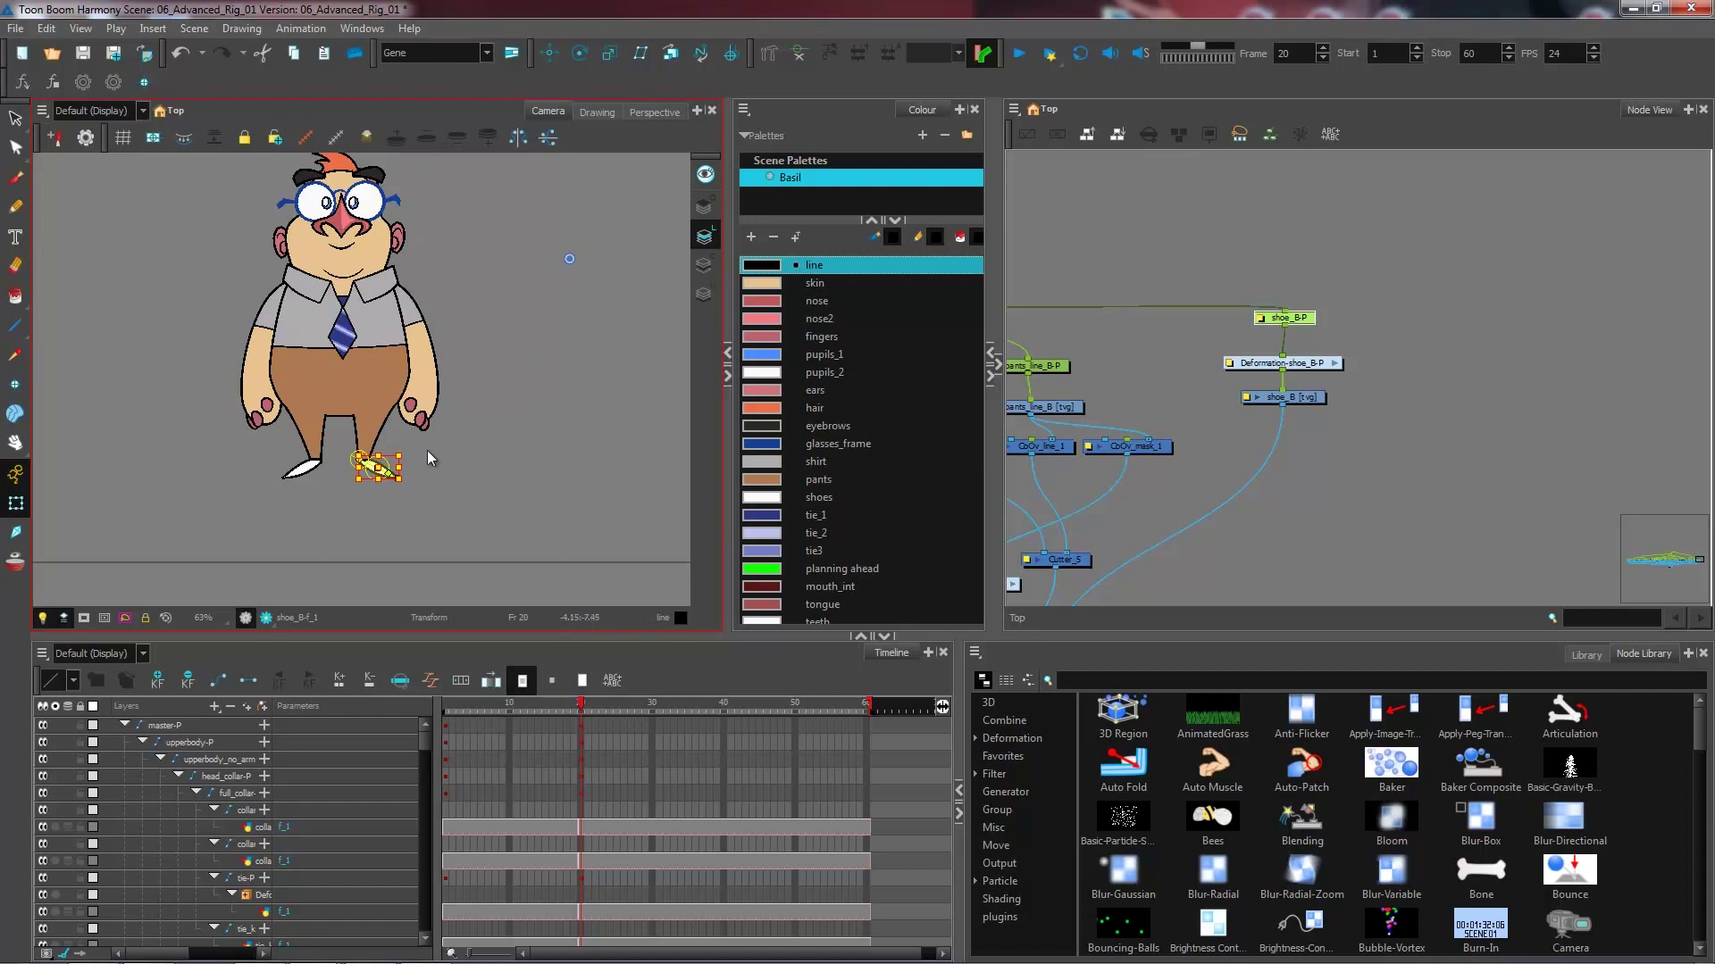
{"action": "scroll", "coordinate": [427, 450], "scroll_direction": "up", "scroll_amount": 3}
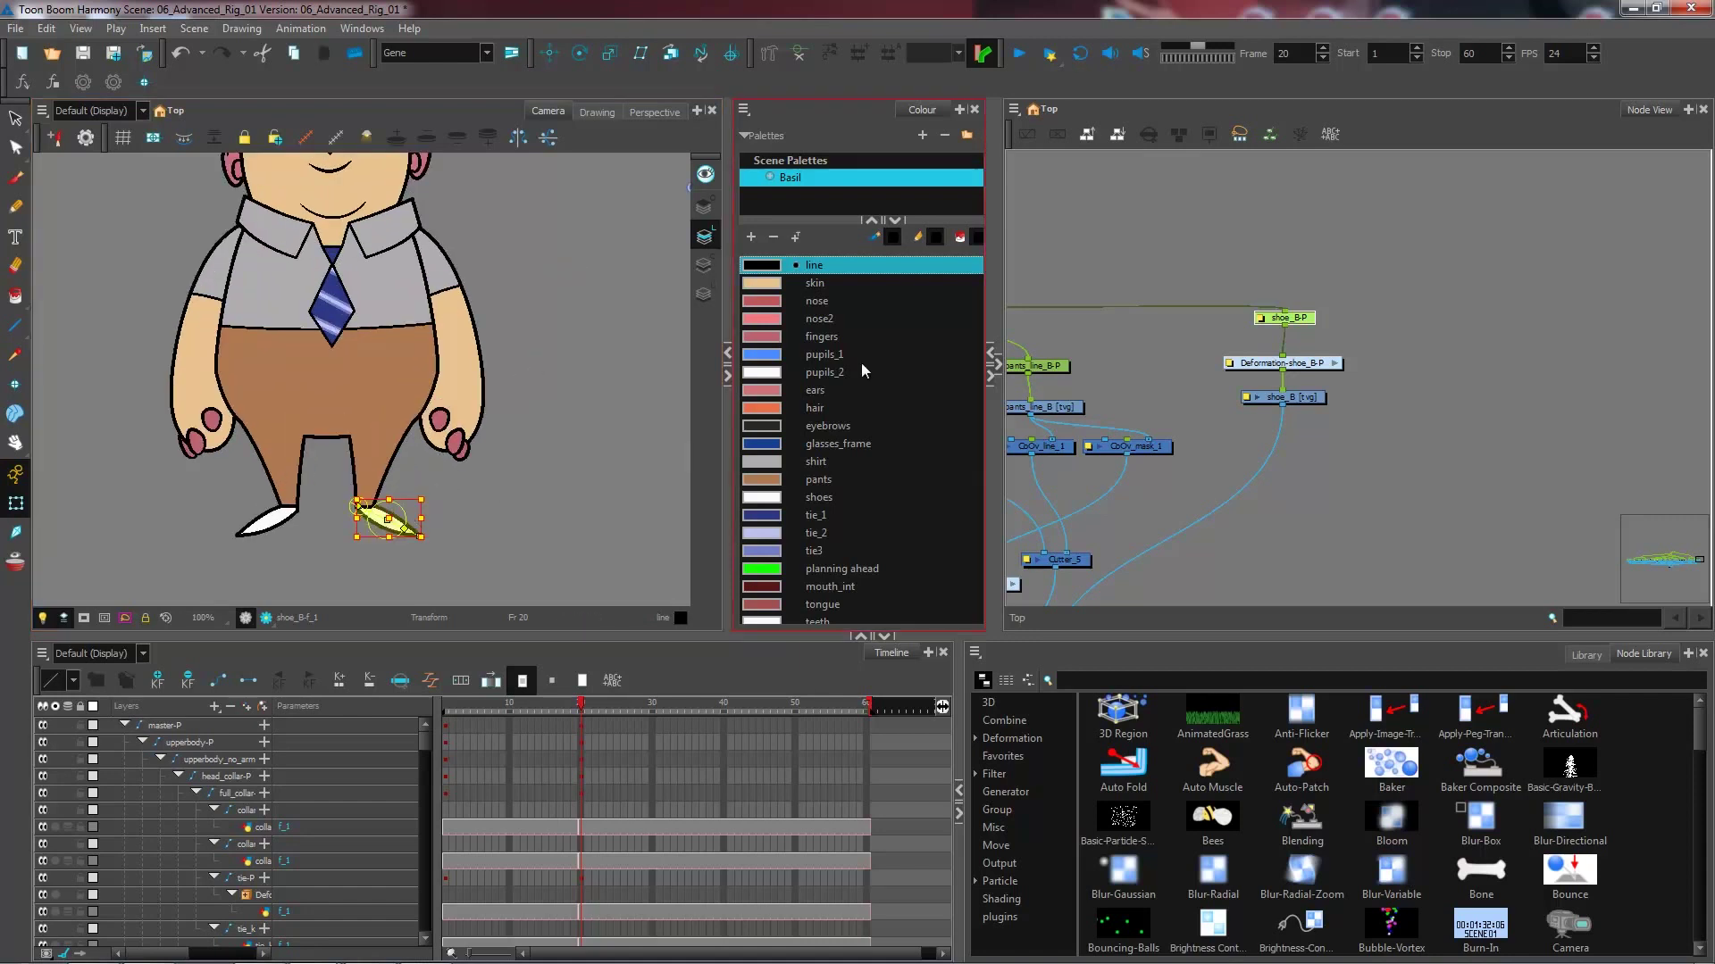
{"action": "scroll", "coordinate": [478, 524], "scroll_direction": "up", "scroll_amount": 1}
{"action": "left_click_drag", "start_coordinate": [490, 524], "coordinate": [494, 385]}
{"action": "scroll", "coordinate": [492, 383], "scroll_direction": "up", "scroll_amount": 1}
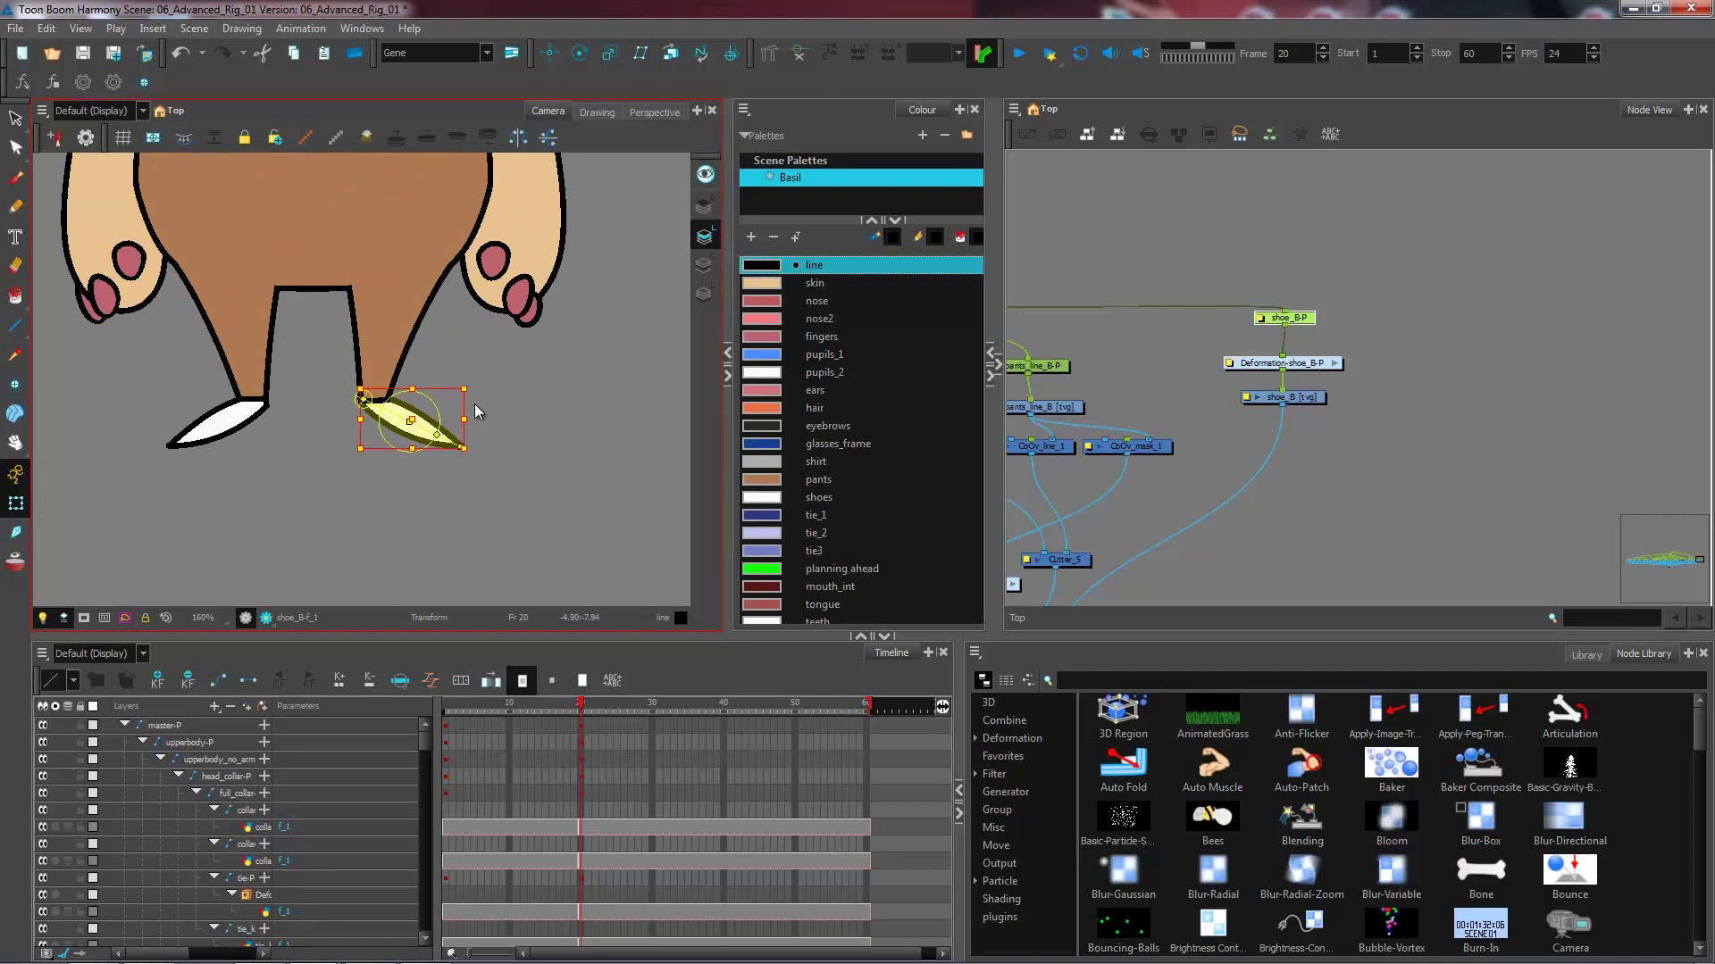
{"action": "scroll", "coordinate": [483, 411], "scroll_direction": "up", "scroll_amount": 1}
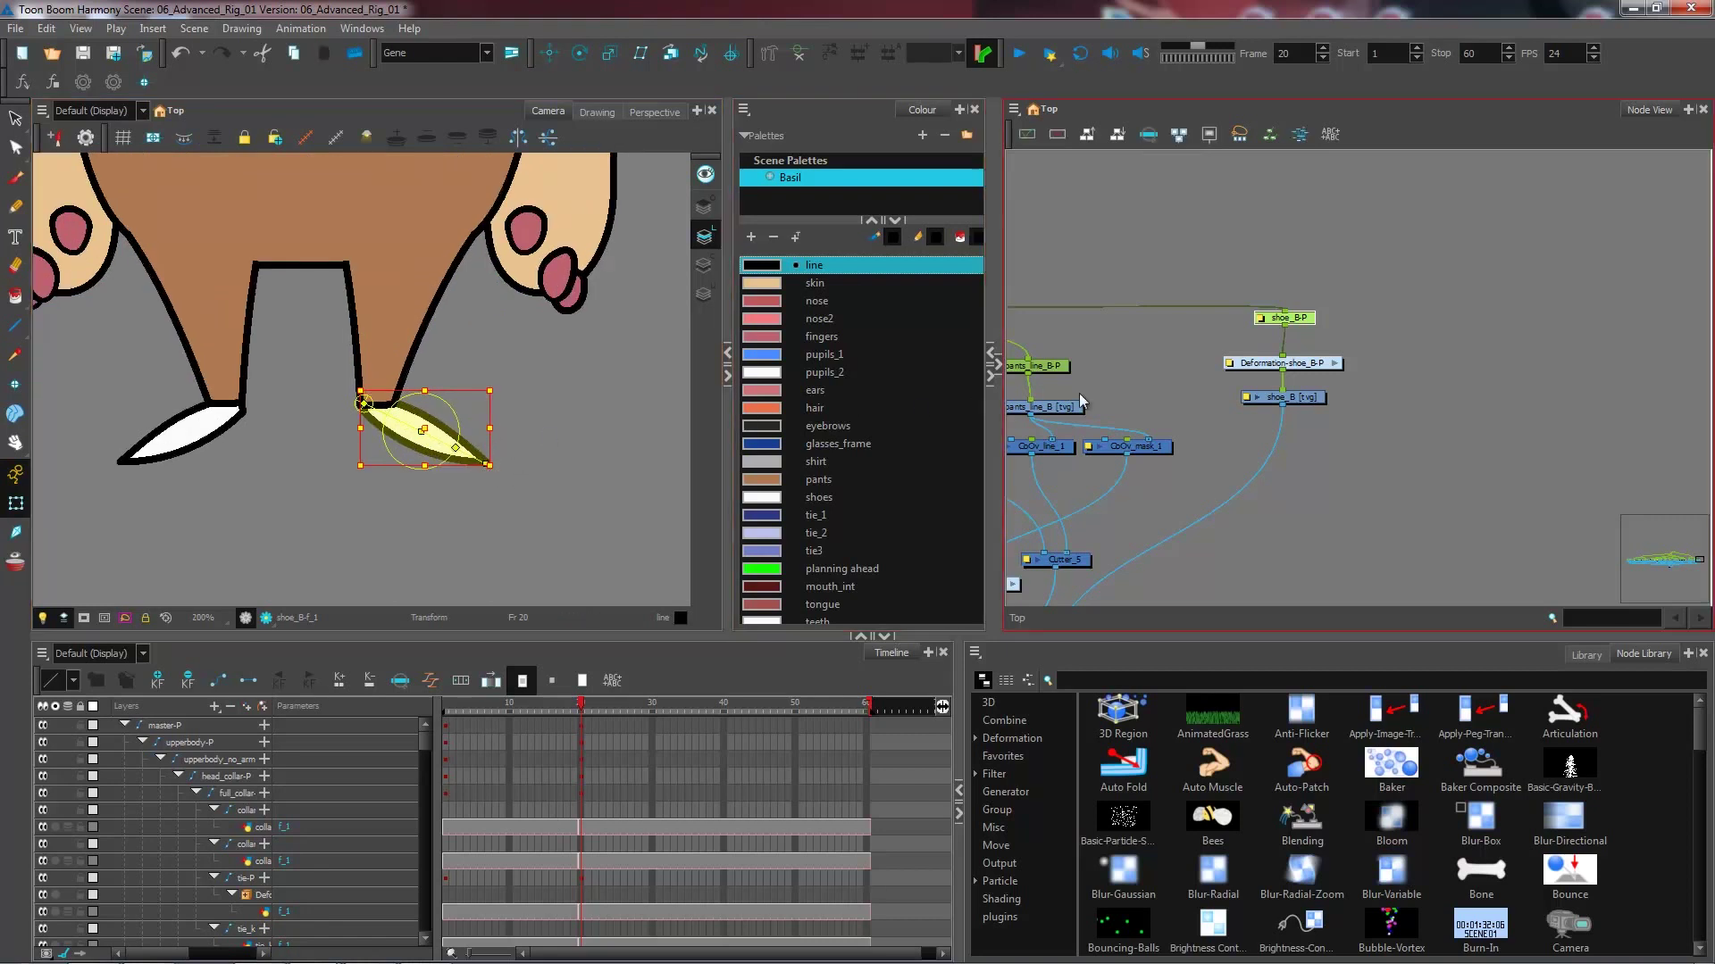
- Raise the shoe_B-P peg, duplicate the shoe_B drawing node, and connect the copy directly to the peg above Deformation-shoe_B-P
{"action": "left_click", "coordinate": [1391, 336]}
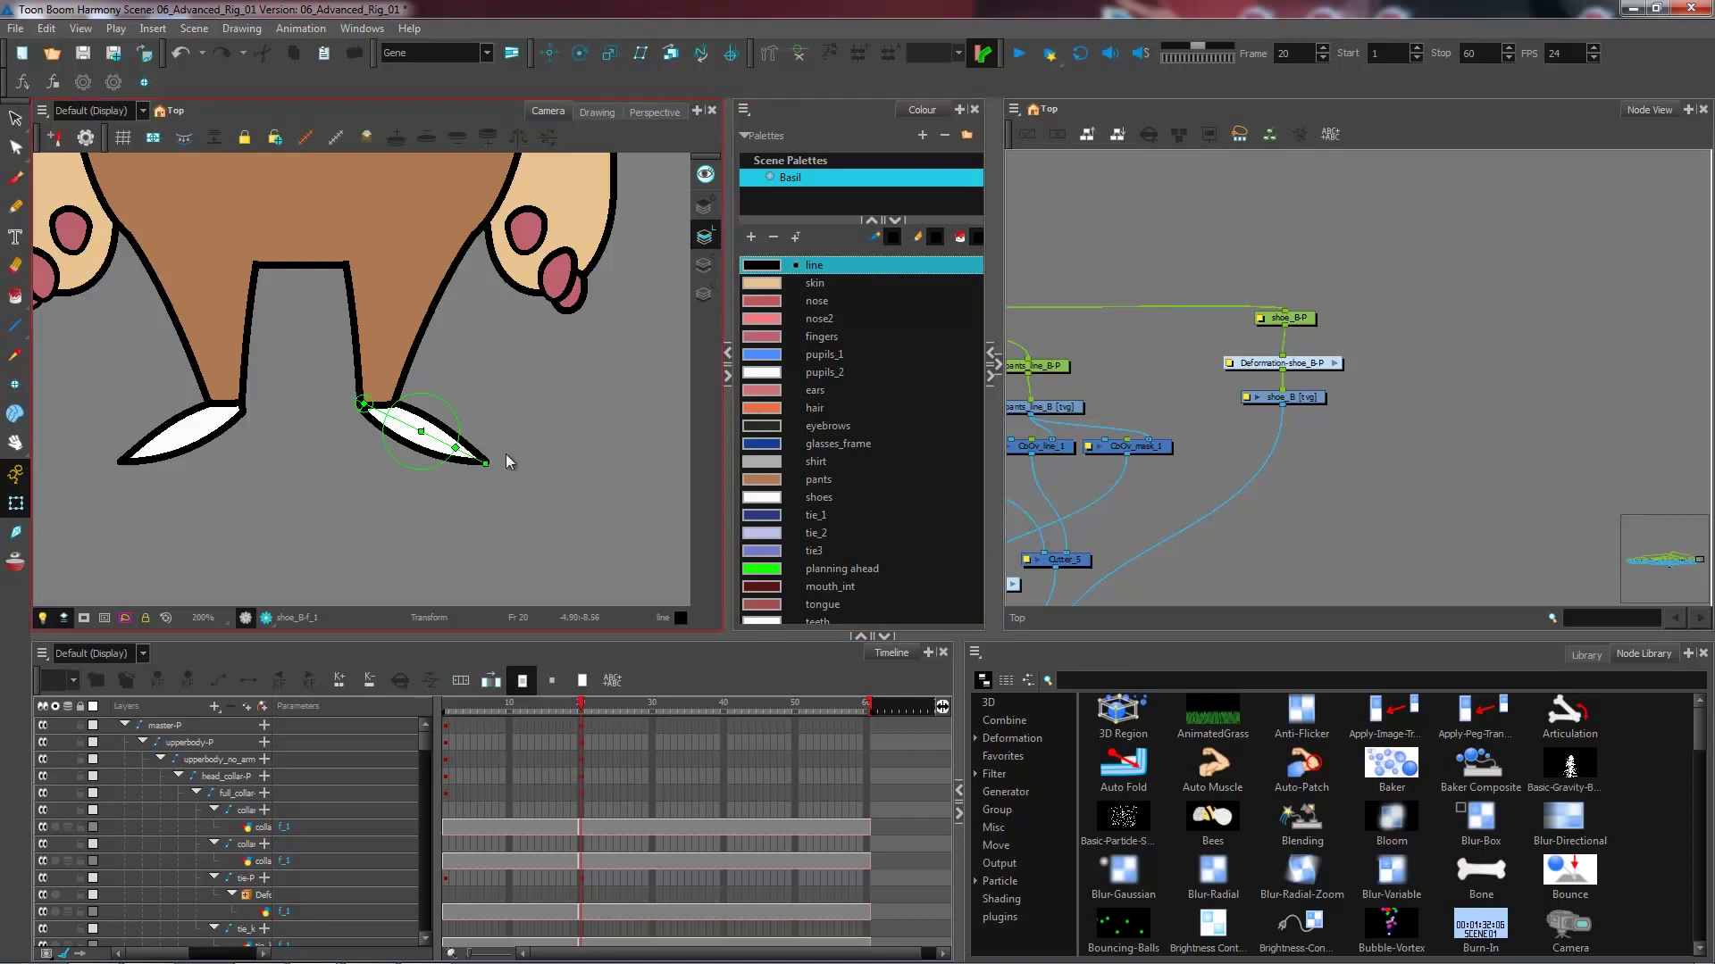
{"action": "left_click_drag", "start_coordinate": [1312, 323], "coordinate": [1306, 315]}
{"action": "left_click", "coordinate": [1297, 400]}
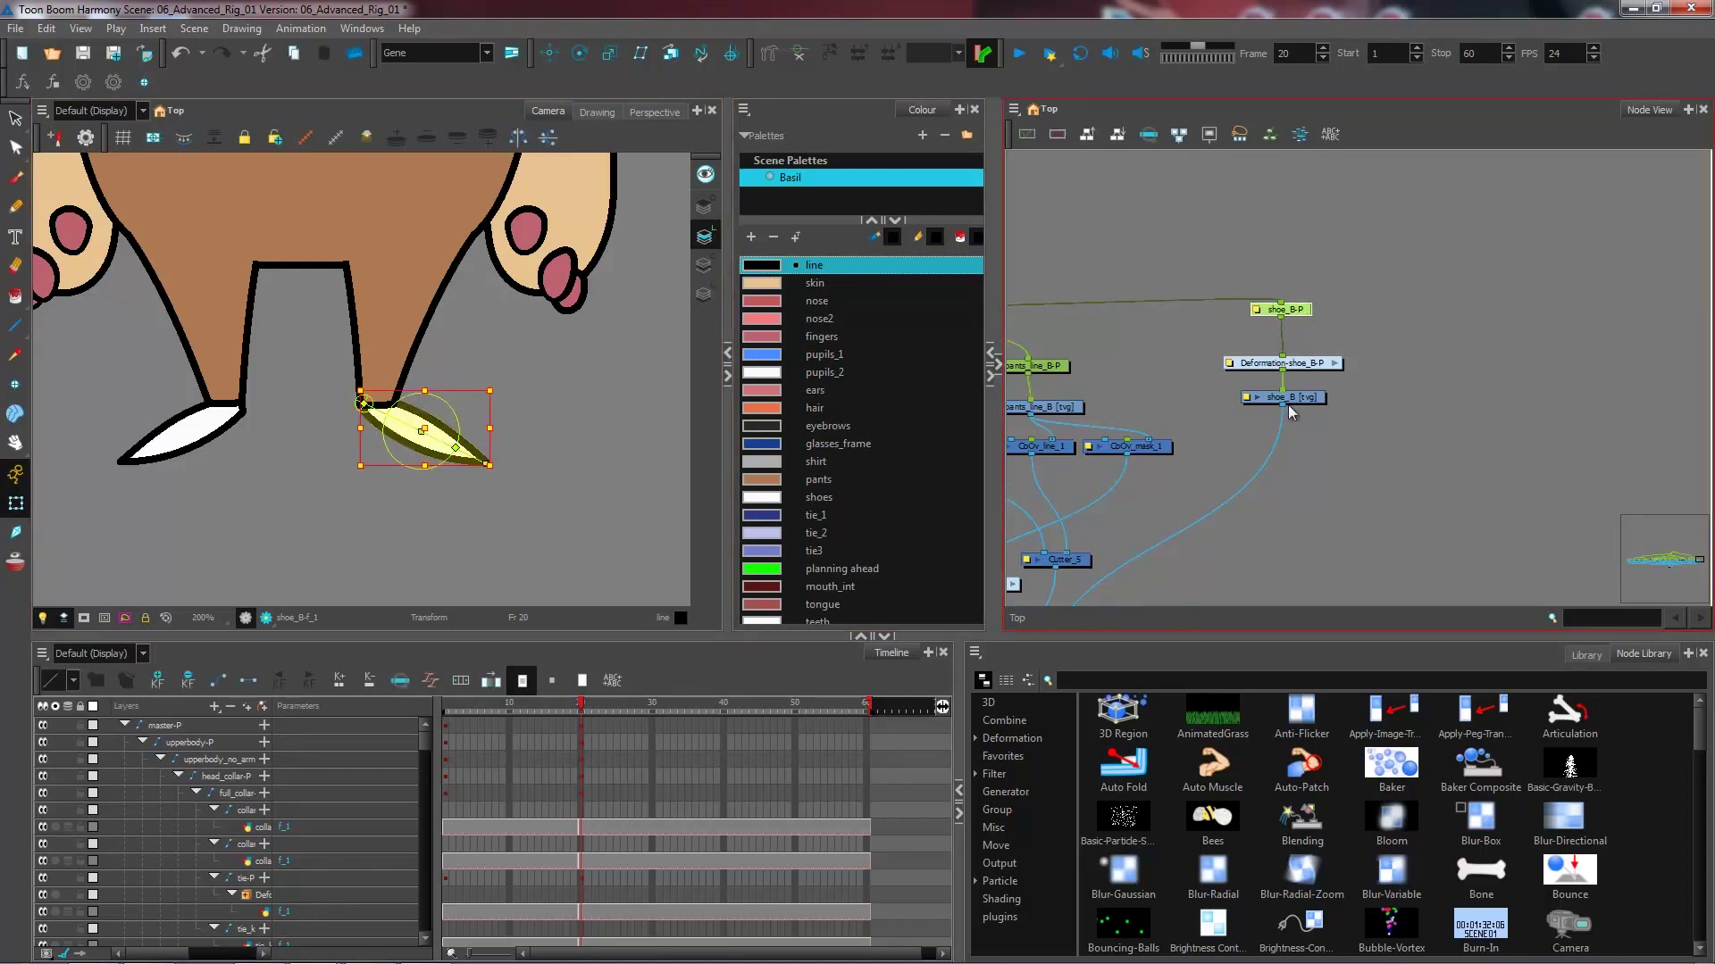
{"action": "key", "text": "ctrl+c"}
{"action": "key", "text": "ctrl+v"}
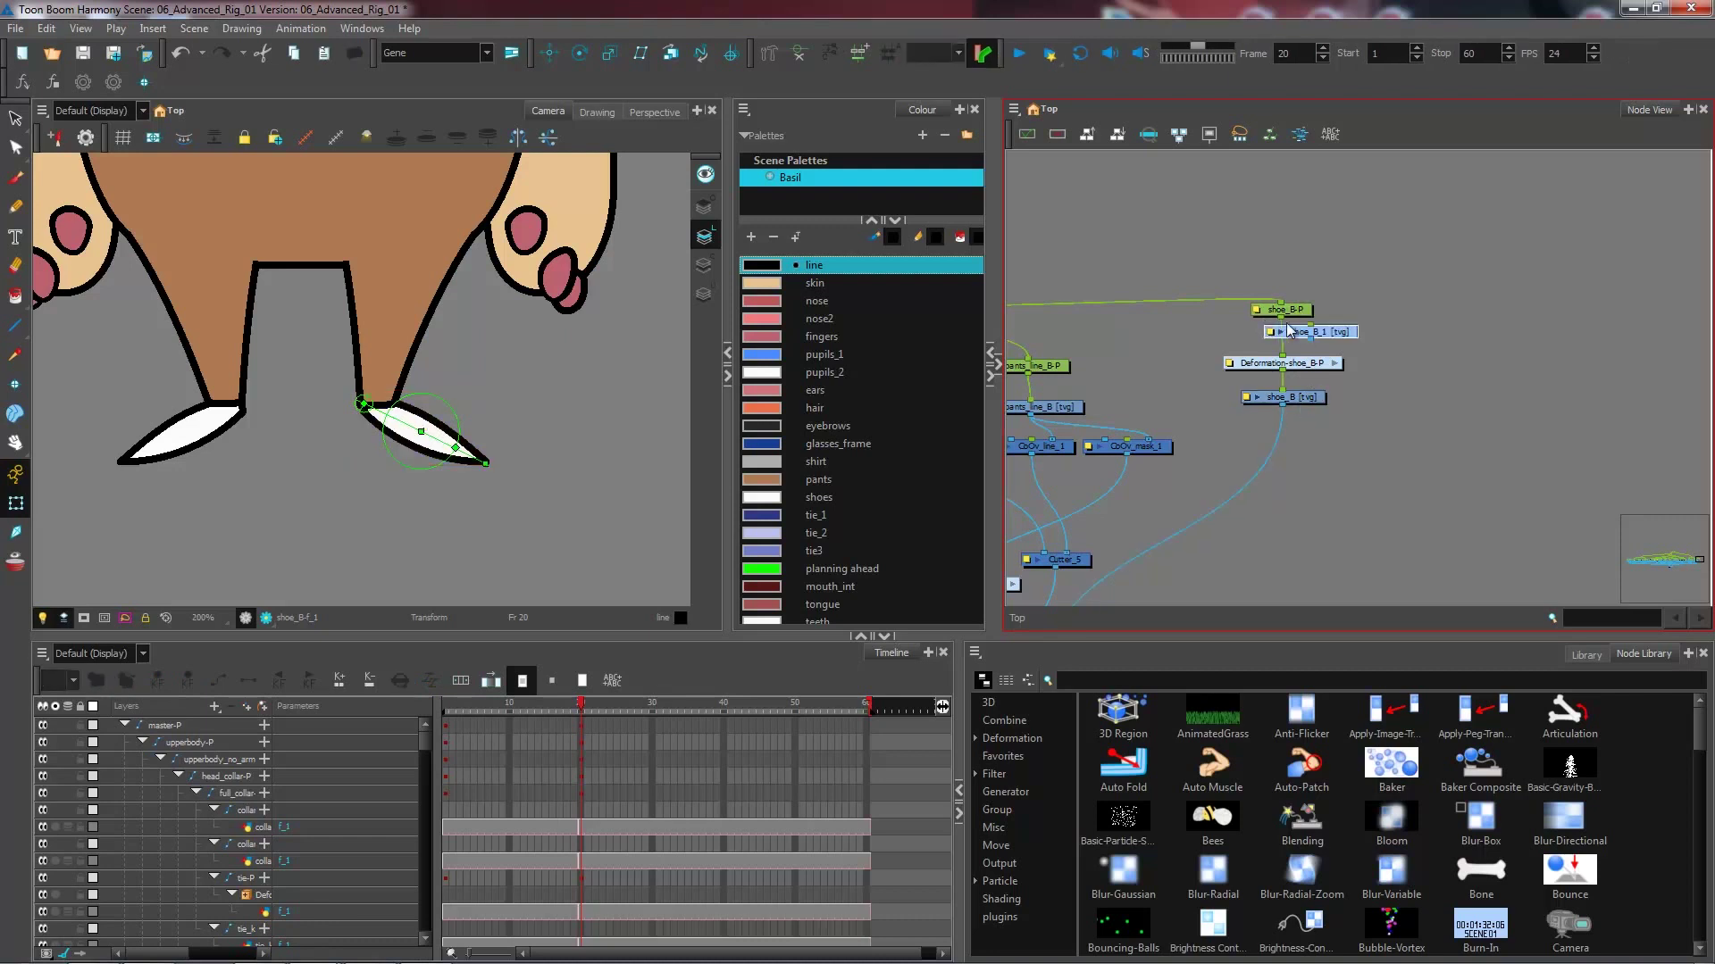
{"action": "left_click_drag", "start_coordinate": [1280, 317], "coordinate": [1328, 336]}
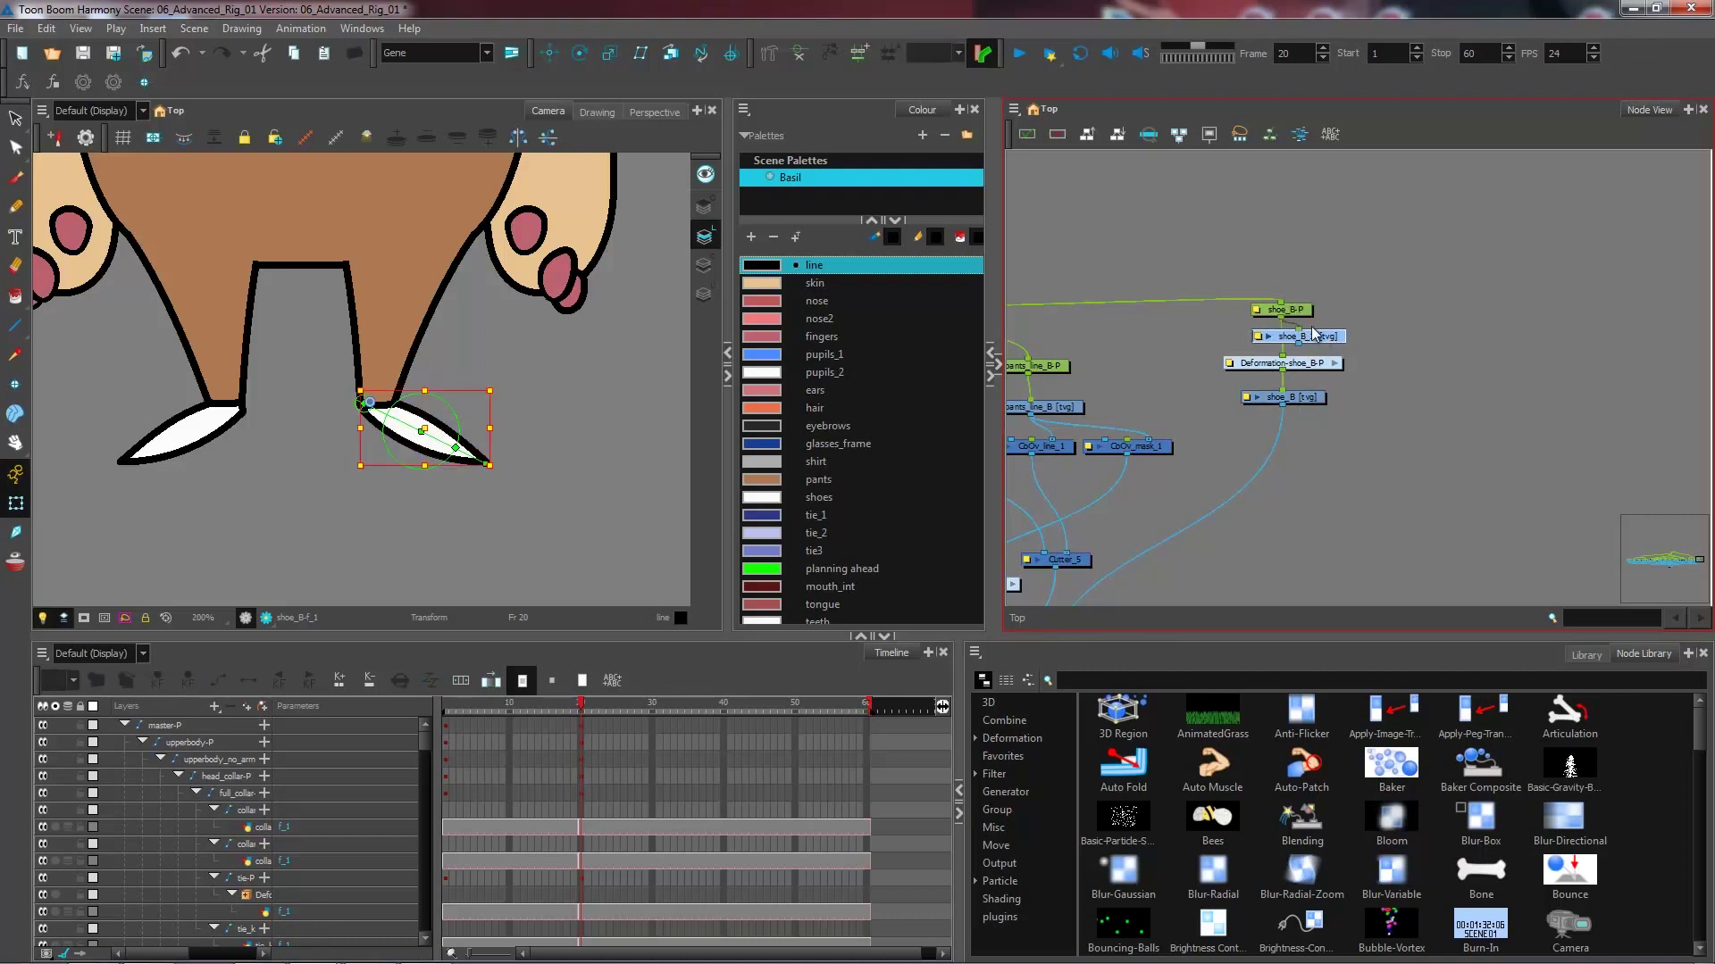
- Try transforming the shoe through the shoe_B-P peg with the duplicate drawing attached, undo the transformation, and deselect the peg
{"action": "left_click", "coordinate": [1388, 334]}
{"action": "left_click", "coordinate": [1300, 312]}
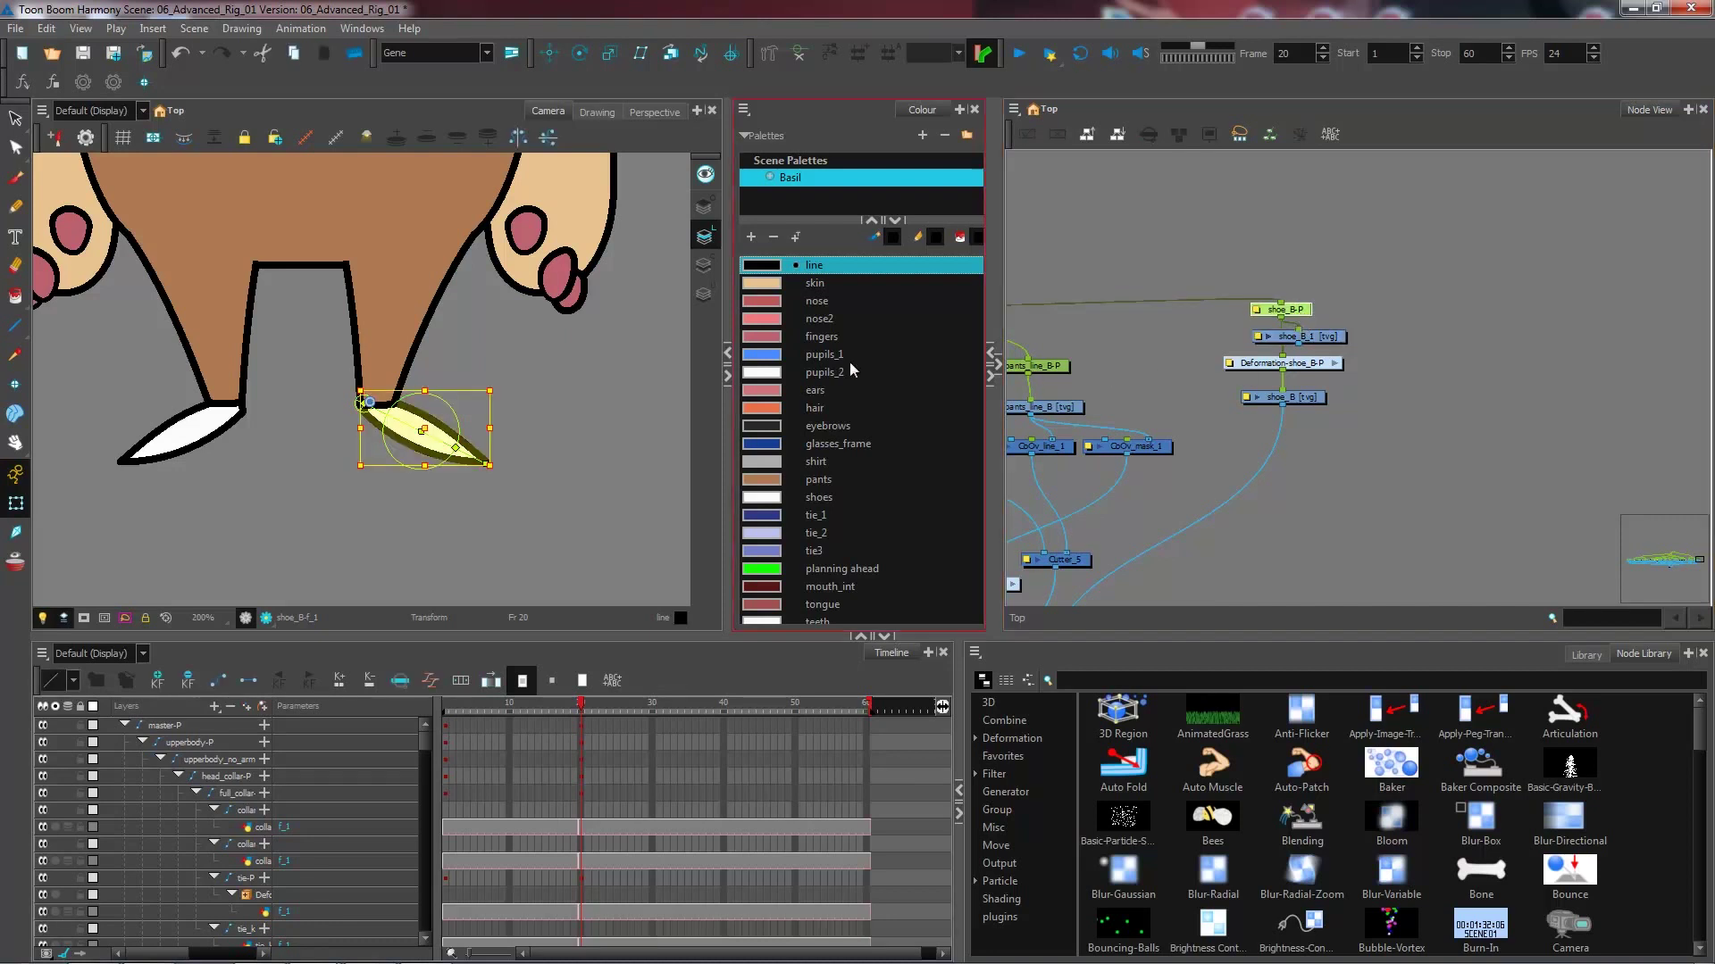
{"action": "left_click_drag", "start_coordinate": [498, 475], "coordinate": [561, 442]}
{"action": "key", "text": "ctrl+z"}
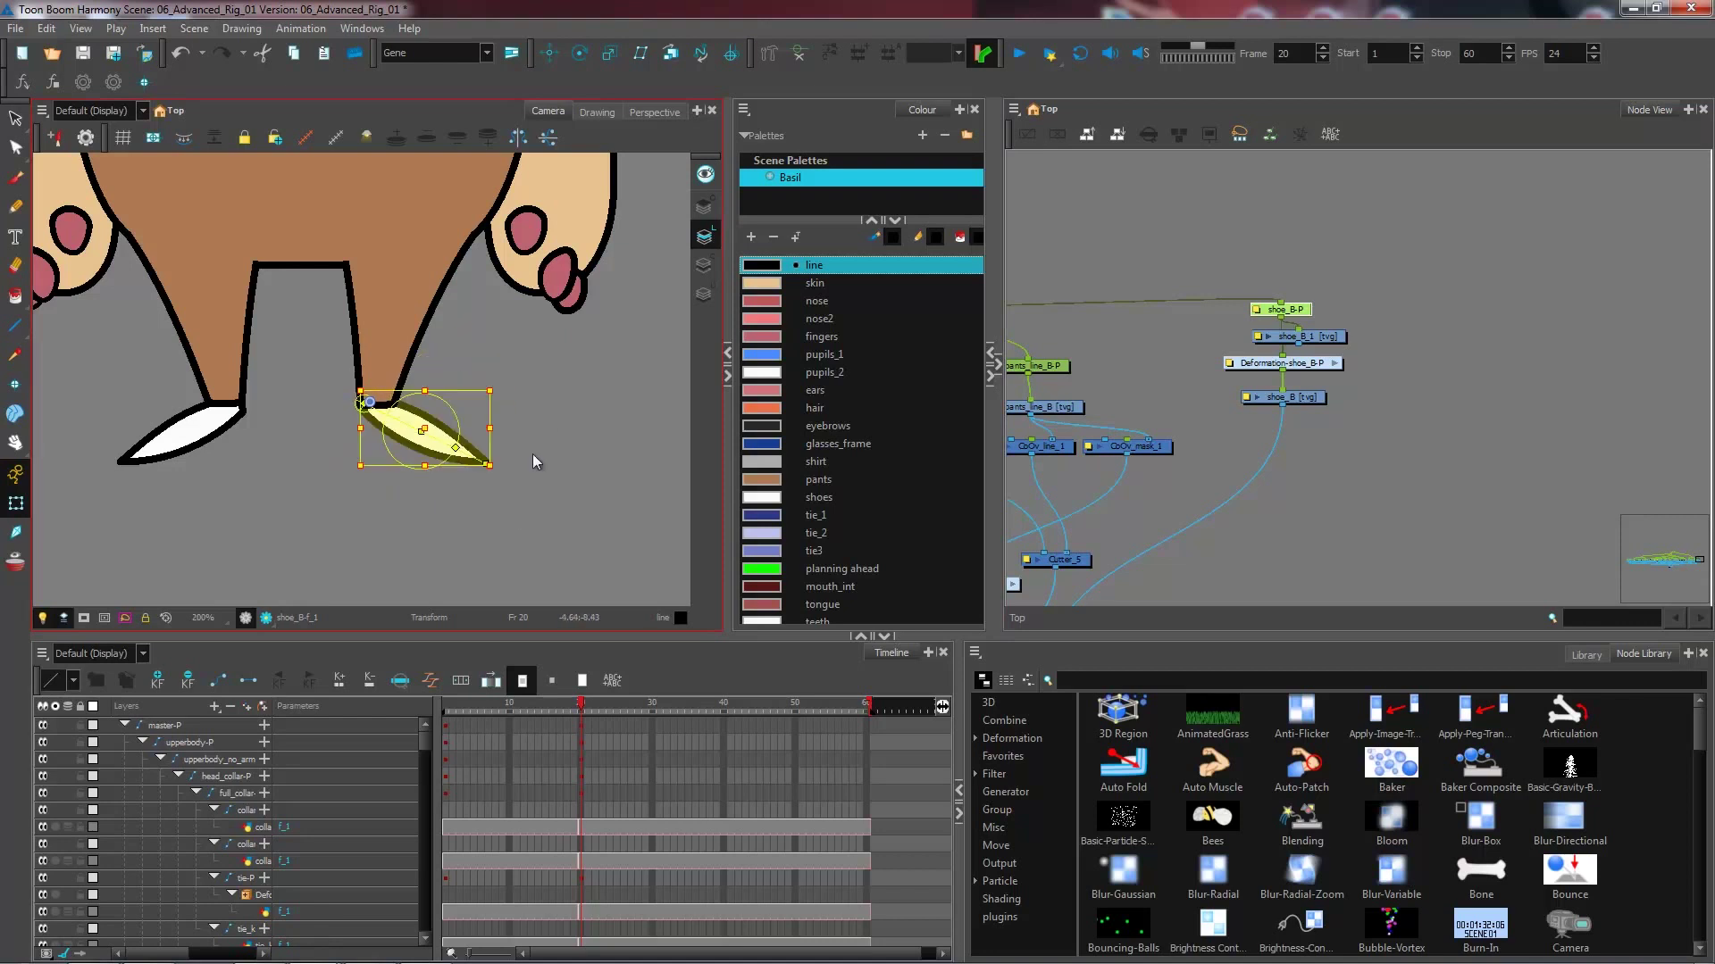
{"action": "left_click", "coordinate": [529, 484]}
{"action": "key", "text": "2"}
{"action": "key", "text": "2"}
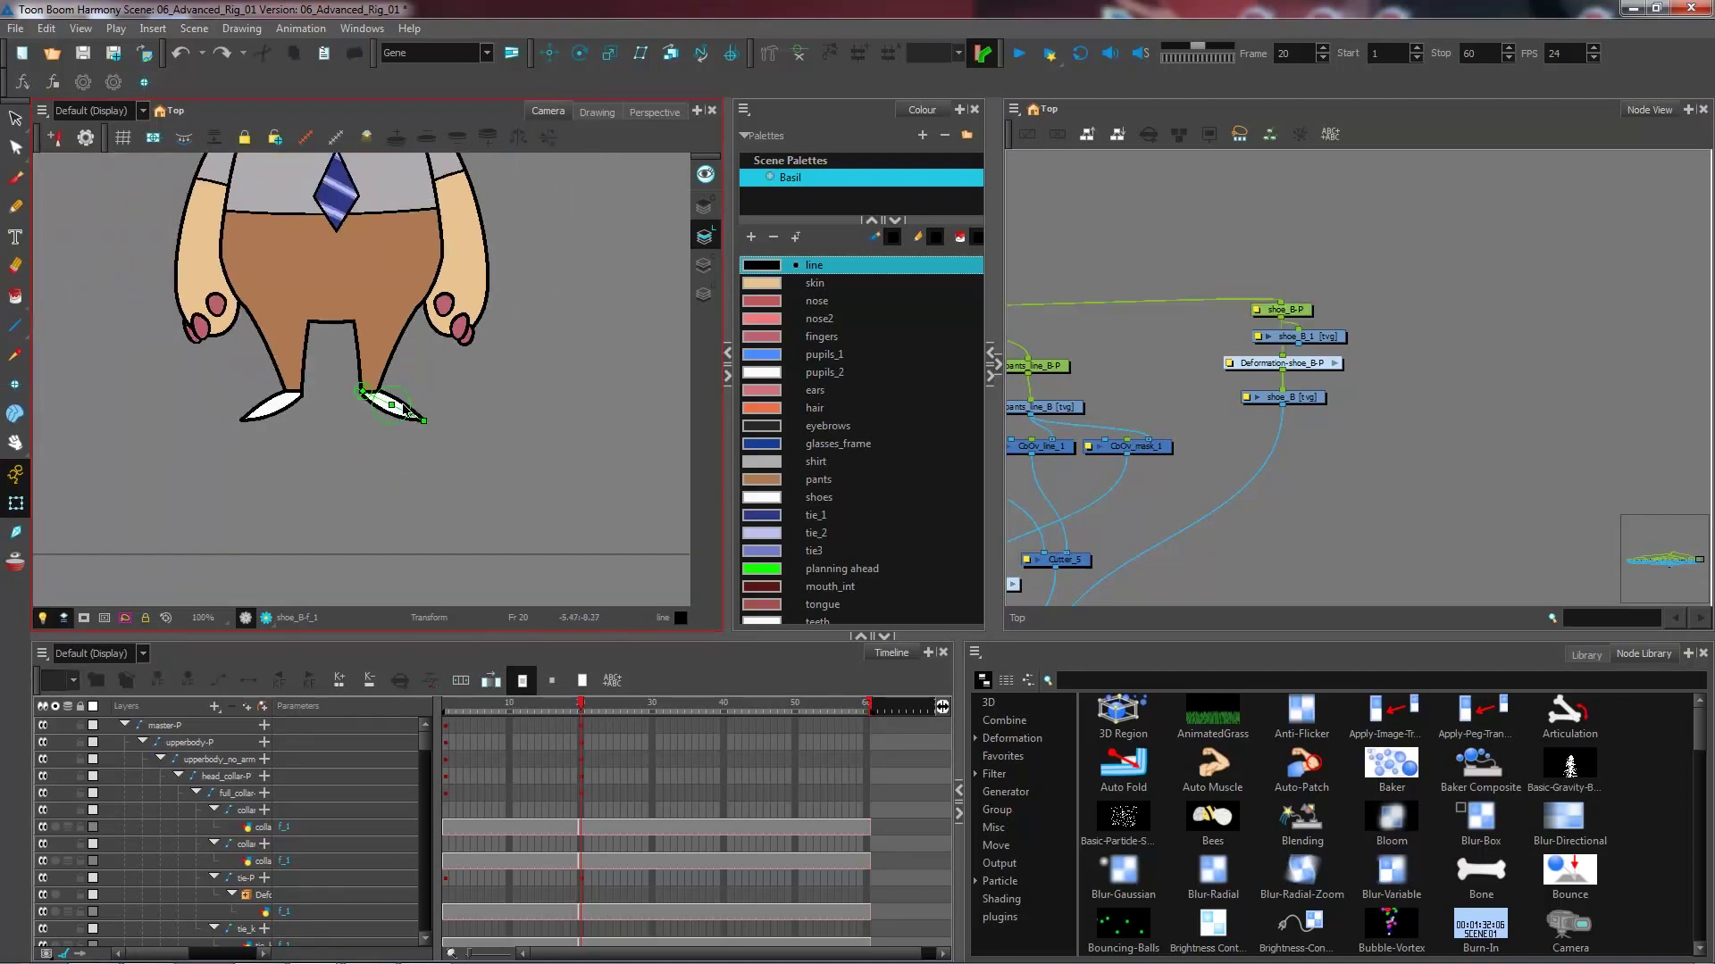